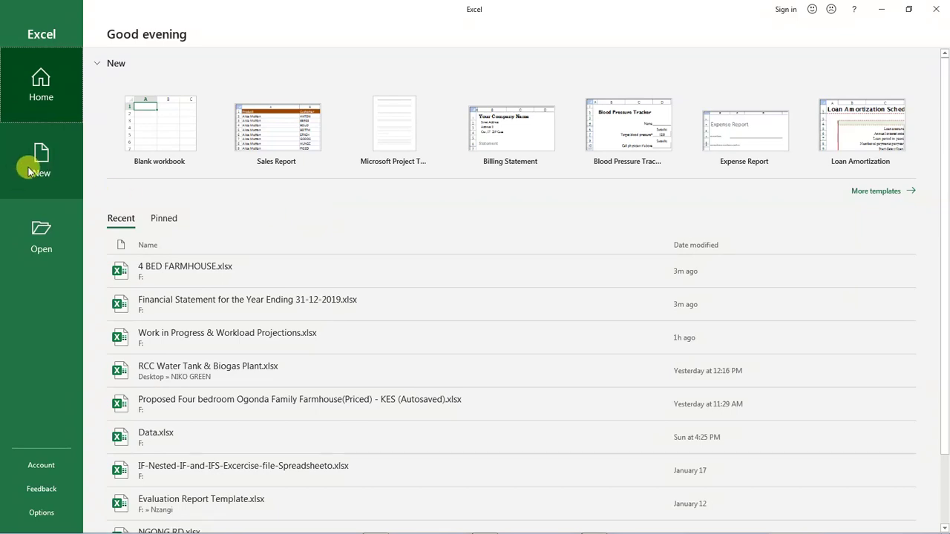
Show the Recent workbooks list on the Open page, including 4 BED FARMHOUSE.xlsx
left_click(34, 165)
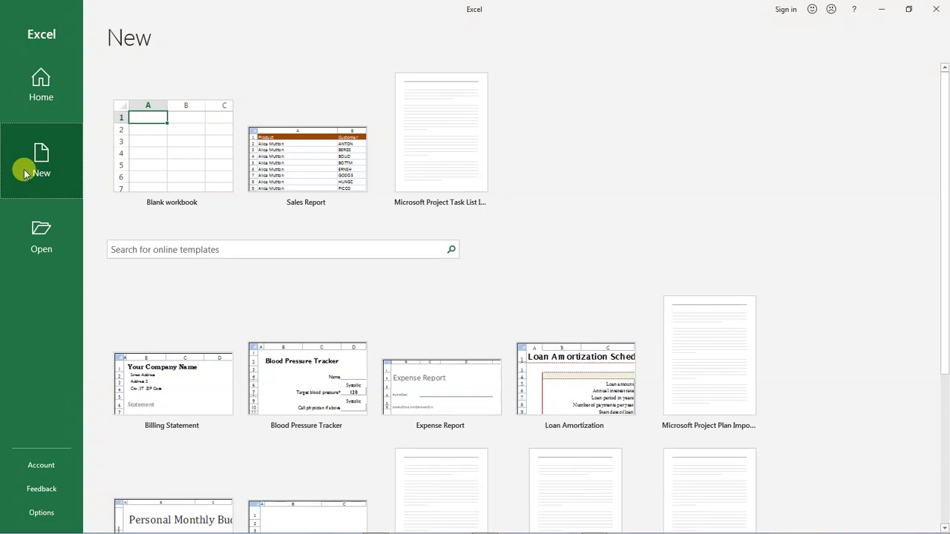
left_click(33, 238)
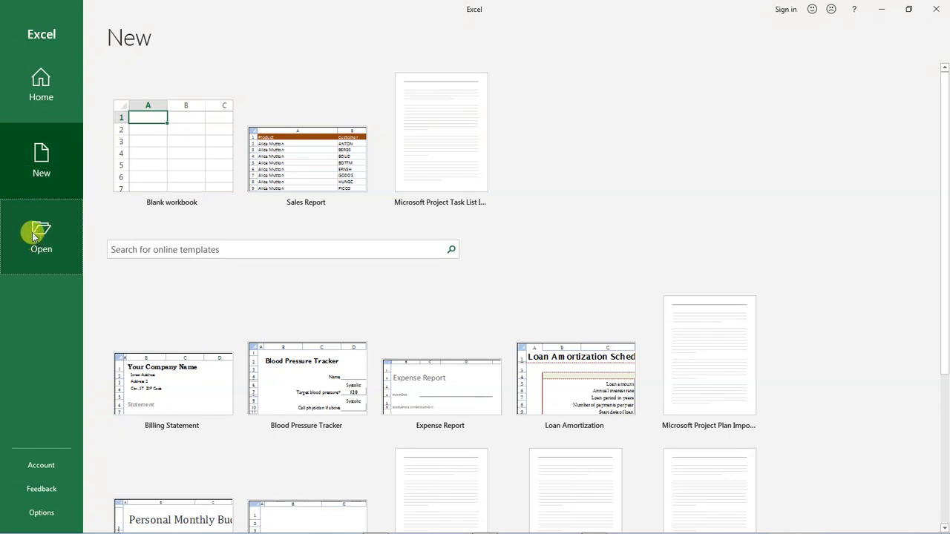
left_click(41, 226)
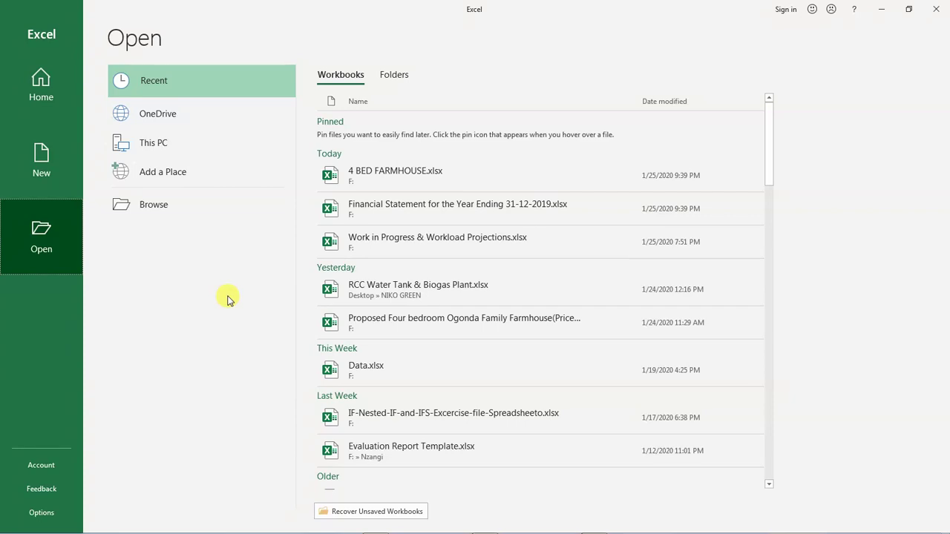
Open 4 BED FARMHOUSE.xlsx, then return to File to view the full template gallery
left_click(371, 175)
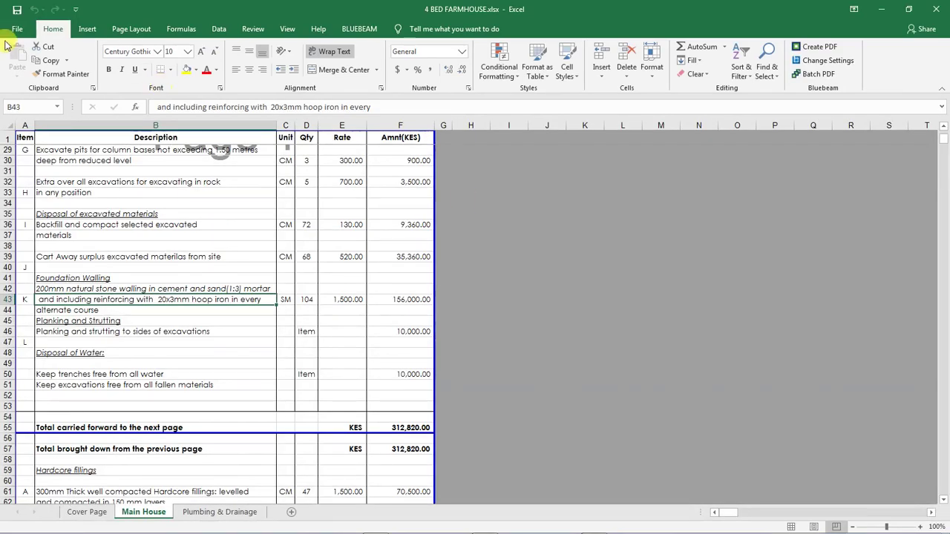
left_click(17, 28)
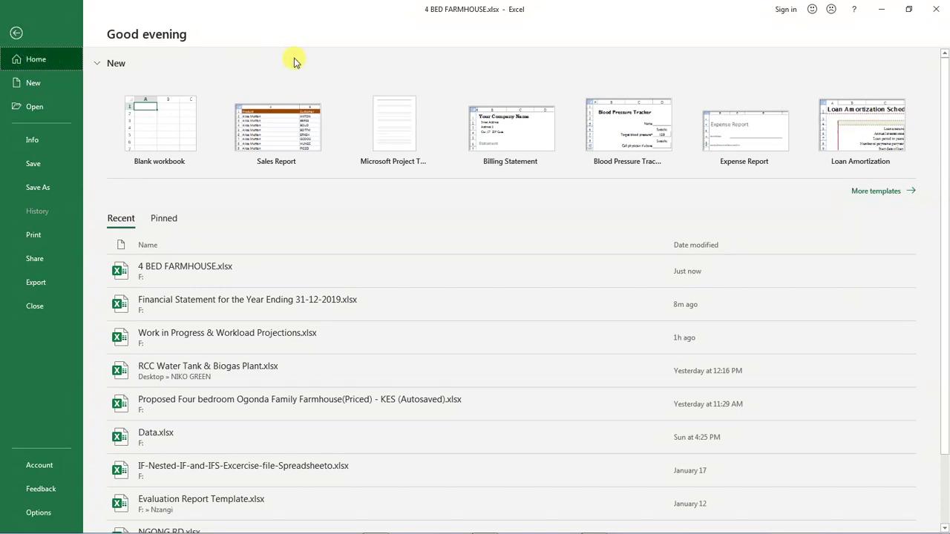
left_click(869, 194)
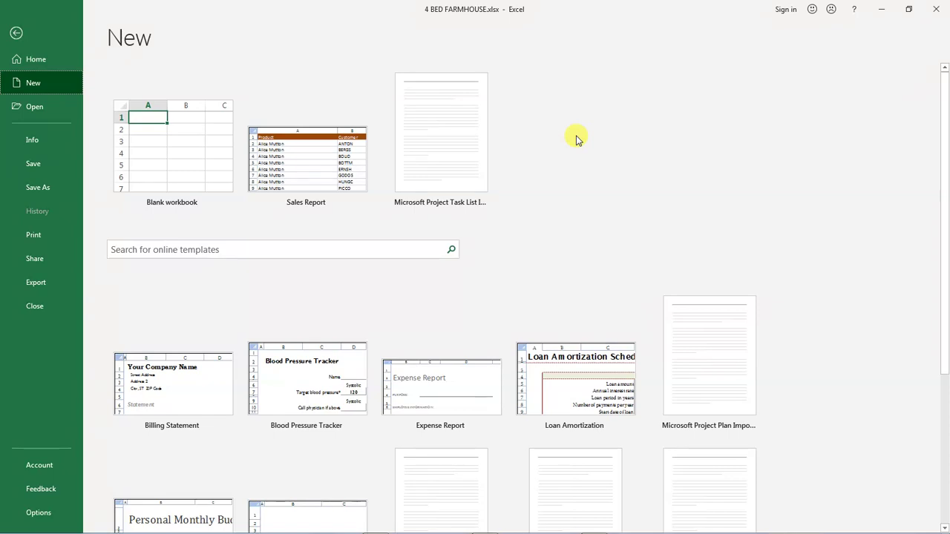
Scroll through the online template gallery, then choose Blank workbook
scroll(578, 139, "down", 1)
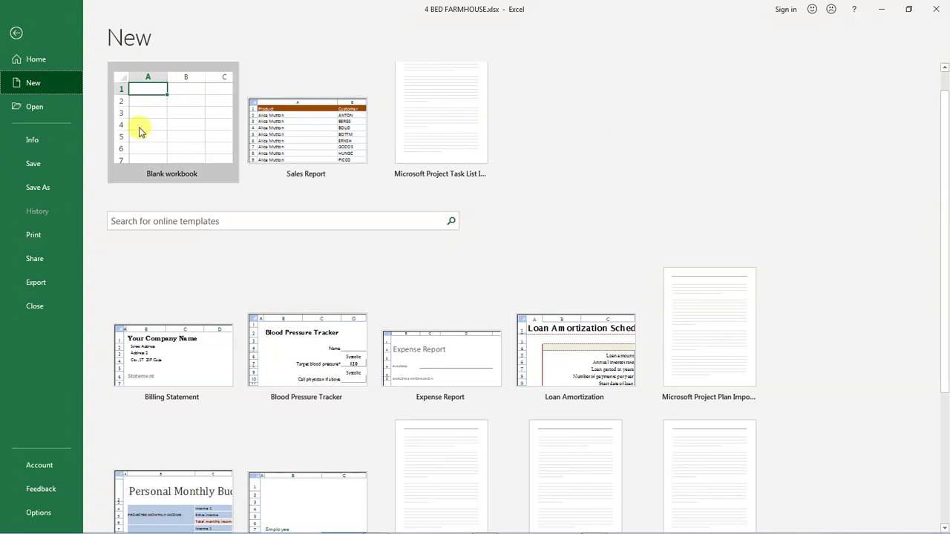
left_click(163, 134)
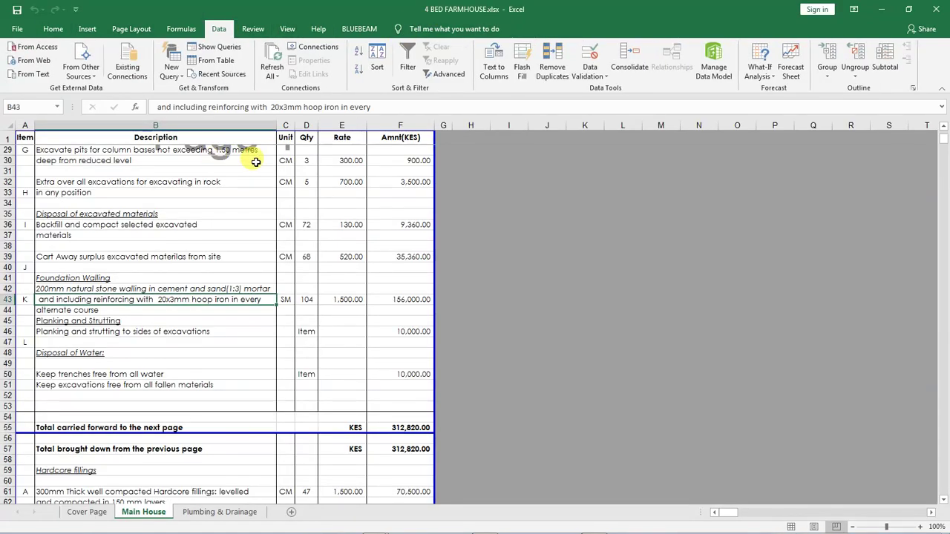
Return to the File Home page with the Recent list headed by 4 BED FARMHOUSE.xlsx
left_click(16, 30)
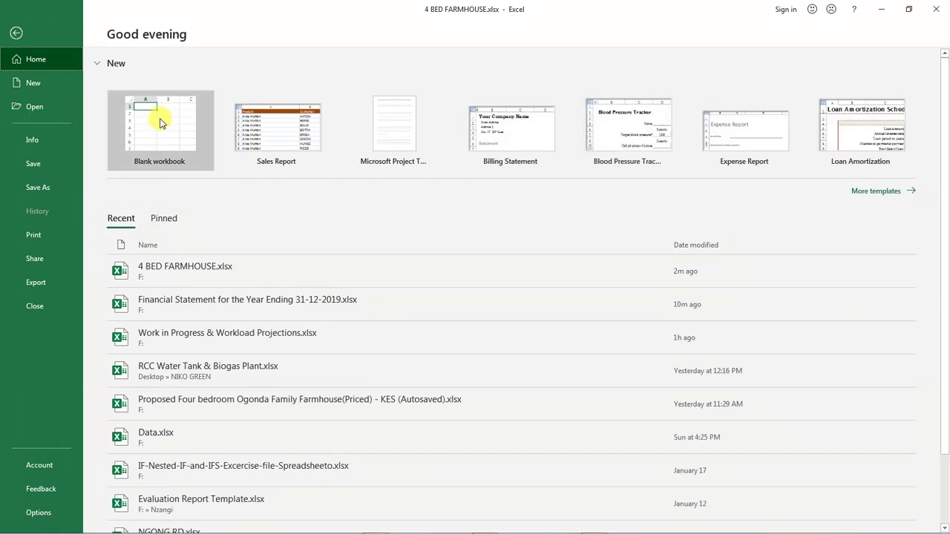
Create blank workbook Book2, browse the View and Home ribbons, and bring up Format Cells font settings
left_click(374, 261)
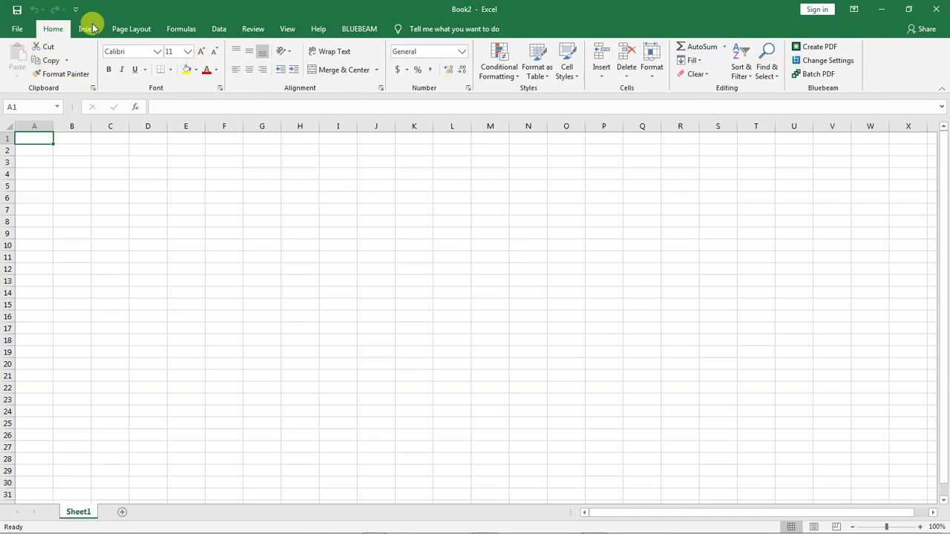
left_click(290, 29)
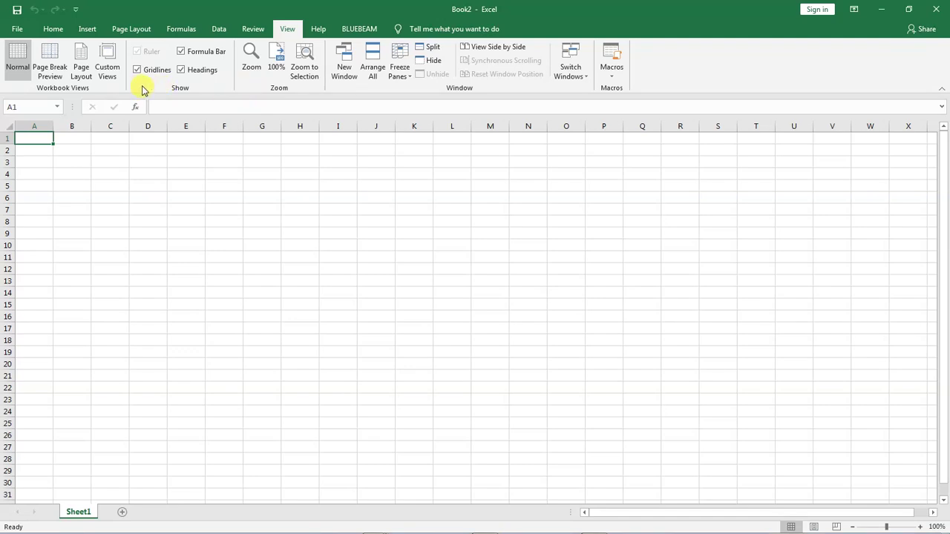
left_click(51, 28)
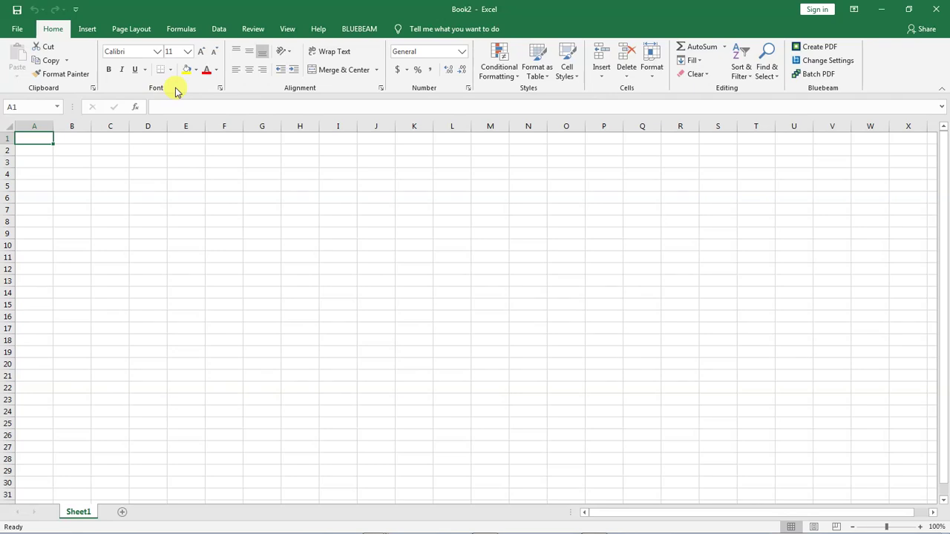
left_click(65, 73)
left_click(219, 87)
left_click_drag(354, 215, 455, 115)
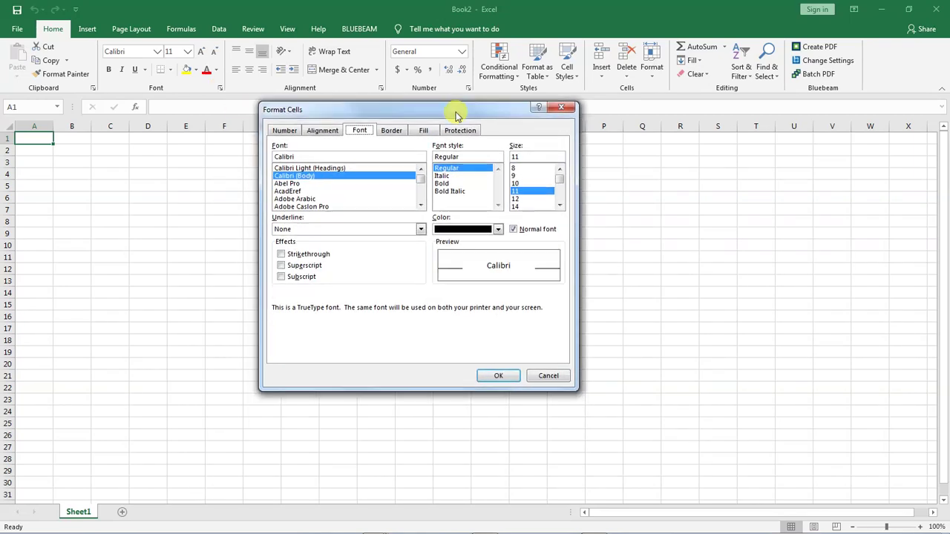
left_click(280, 130)
left_click(319, 130)
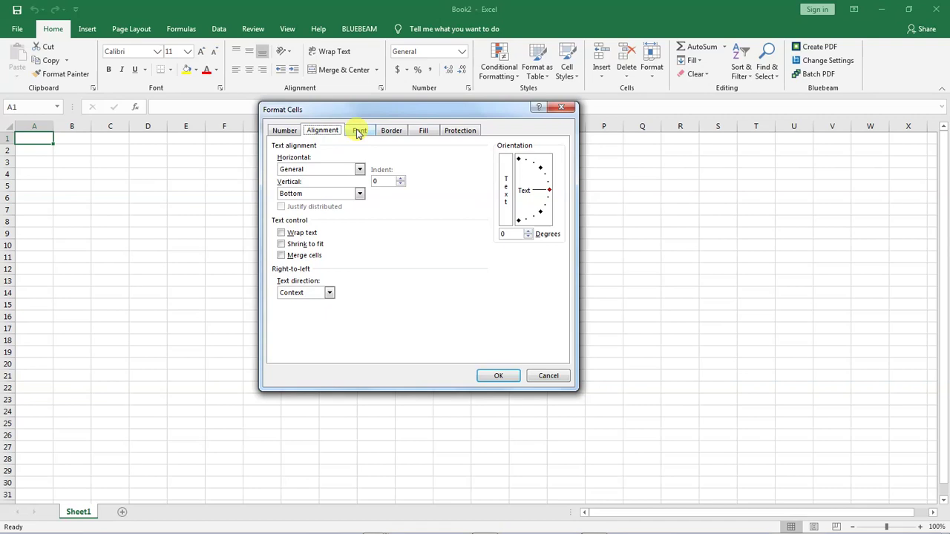
left_click(359, 131)
left_click(391, 131)
left_click(423, 130)
left_click(462, 131)
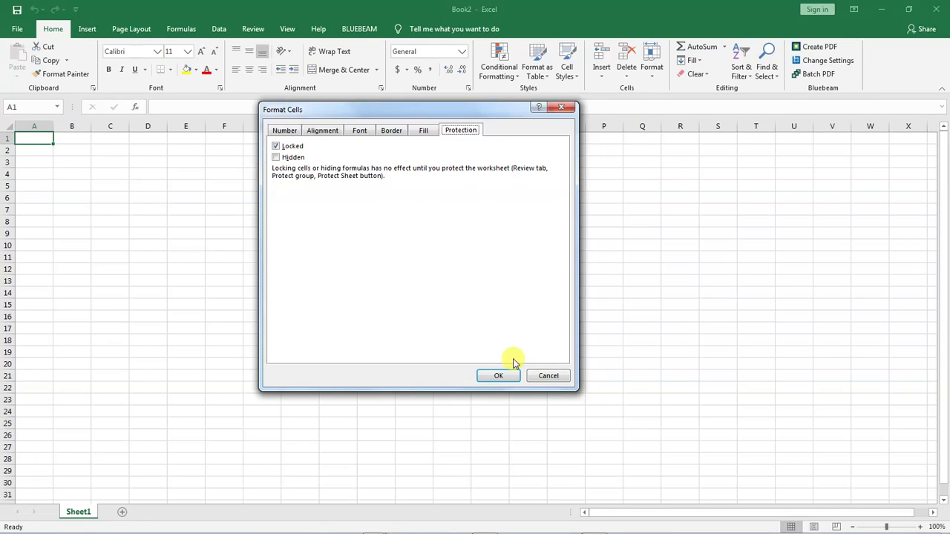
left_click(497, 375)
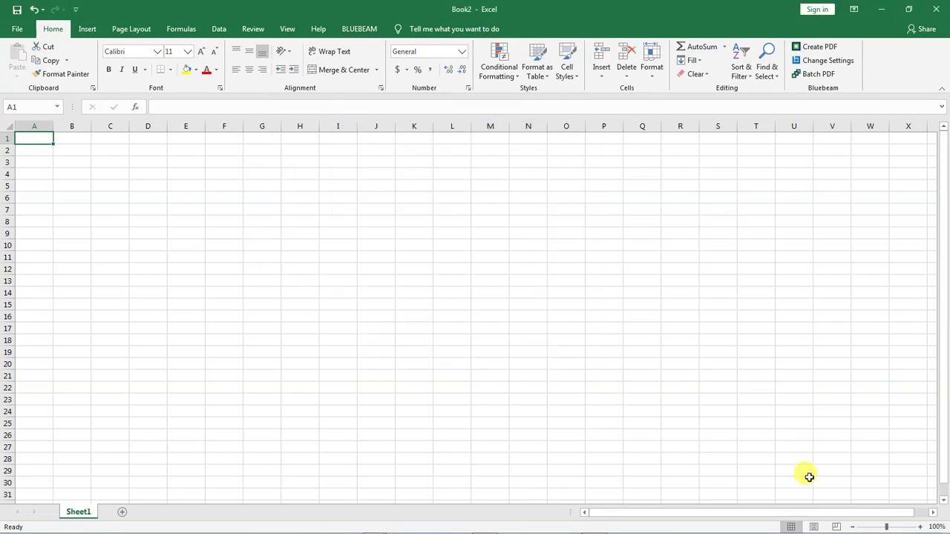
left_click(920, 527)
left_click(920, 527)
Zoom the empty sheet to 190% and add a new worksheet
left_click(919, 527)
left_click(919, 527)
left_click(919, 527)
left_click(920, 527)
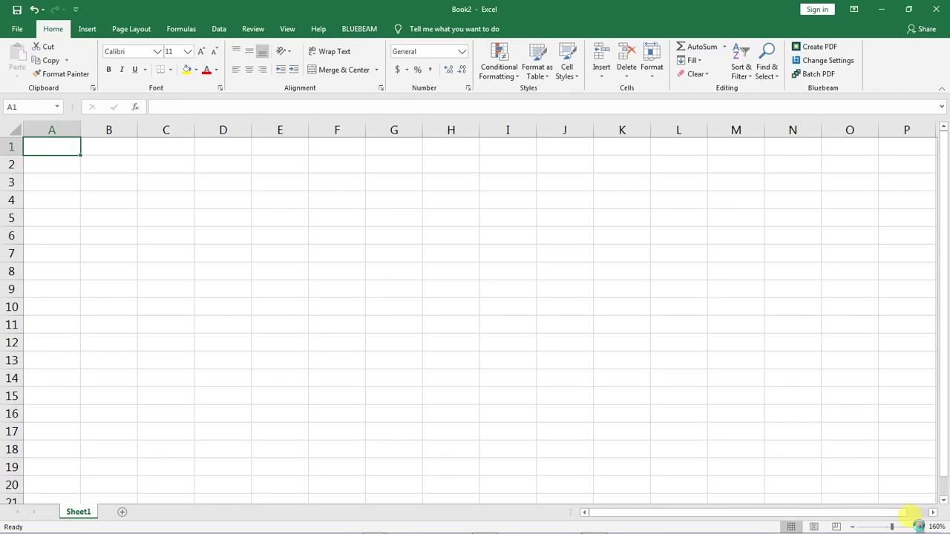
left_click(920, 527)
left_click(919, 527)
left_click(919, 527)
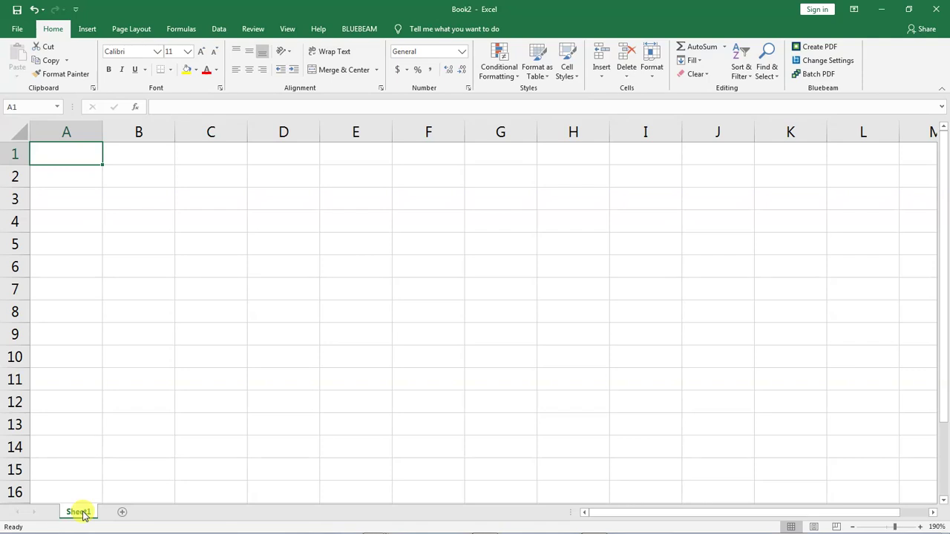
left_click(121, 514)
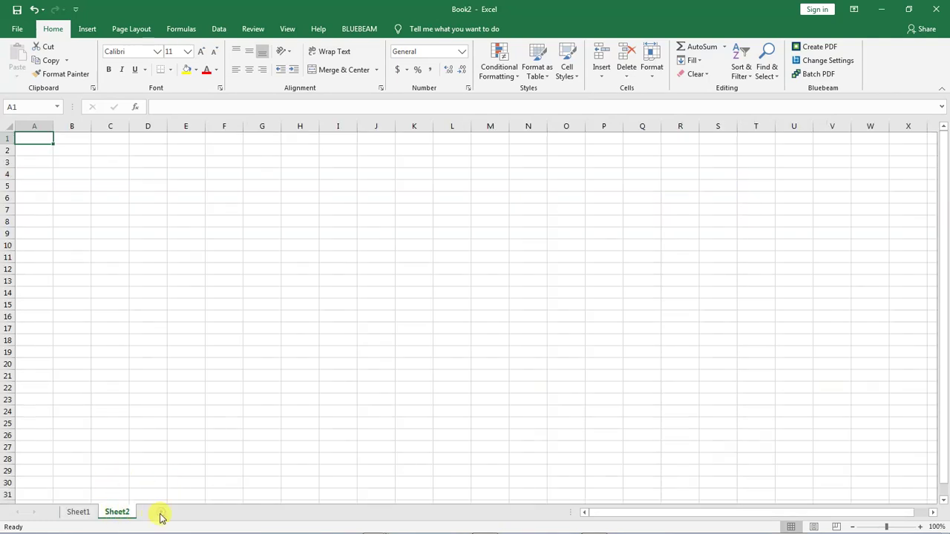
Switch back to Sheet1 of Book2
left_click(77, 512)
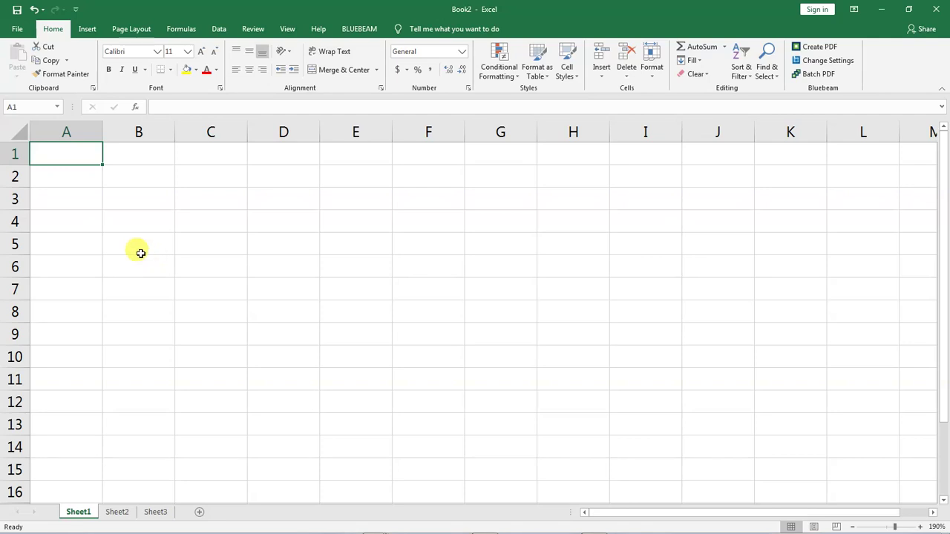
left_click(18, 152)
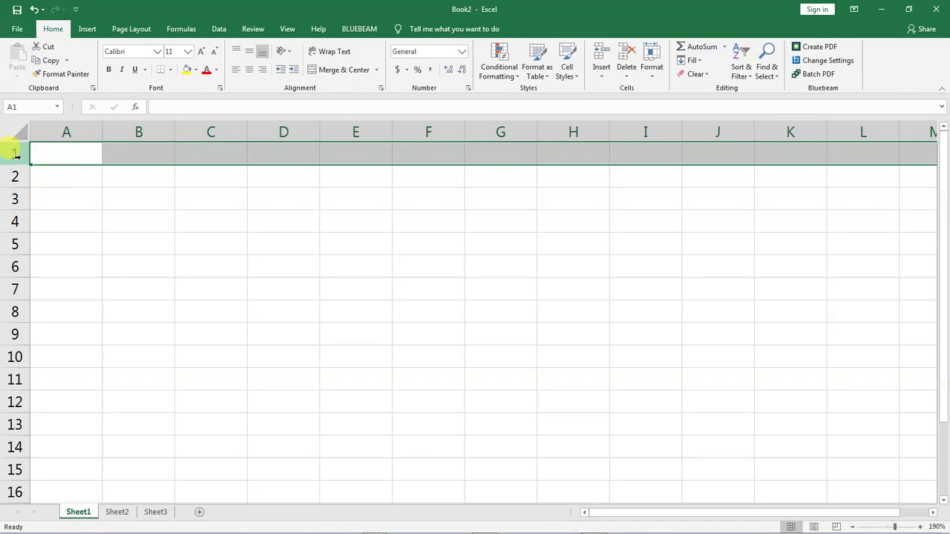
left_click(72, 186)
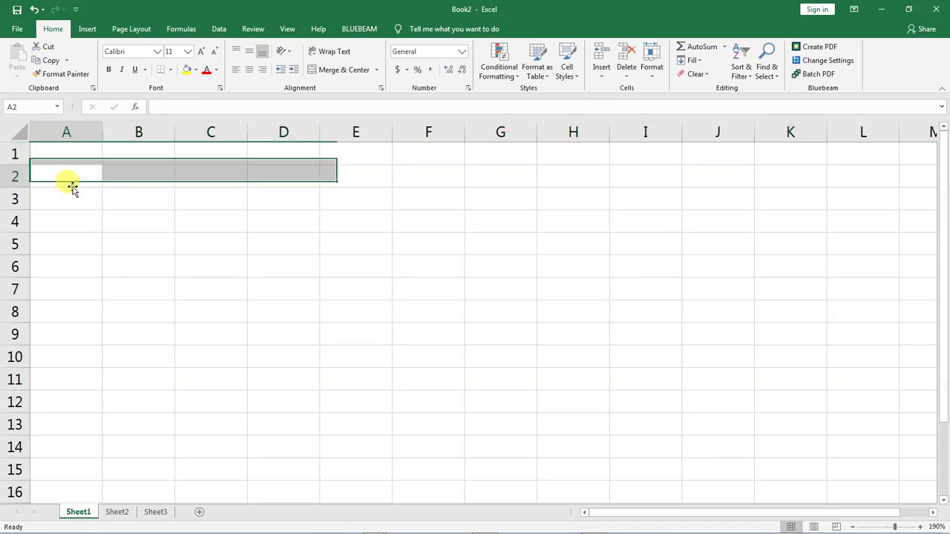
left_click(15, 154)
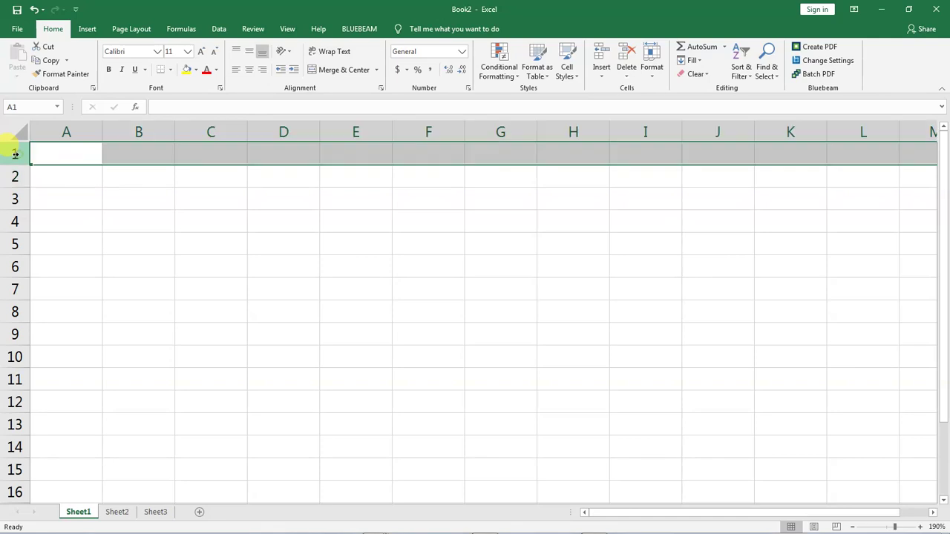
left_click(16, 176)
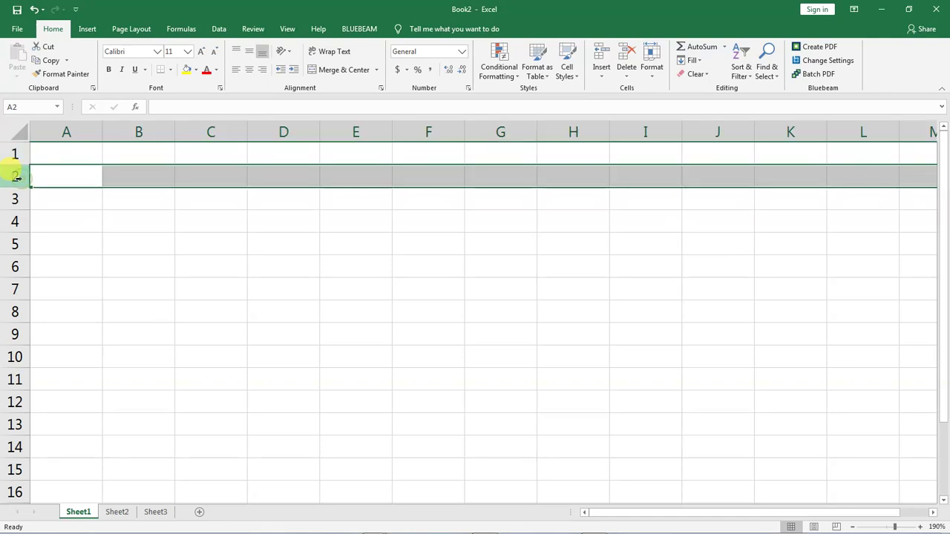
left_click(16, 198)
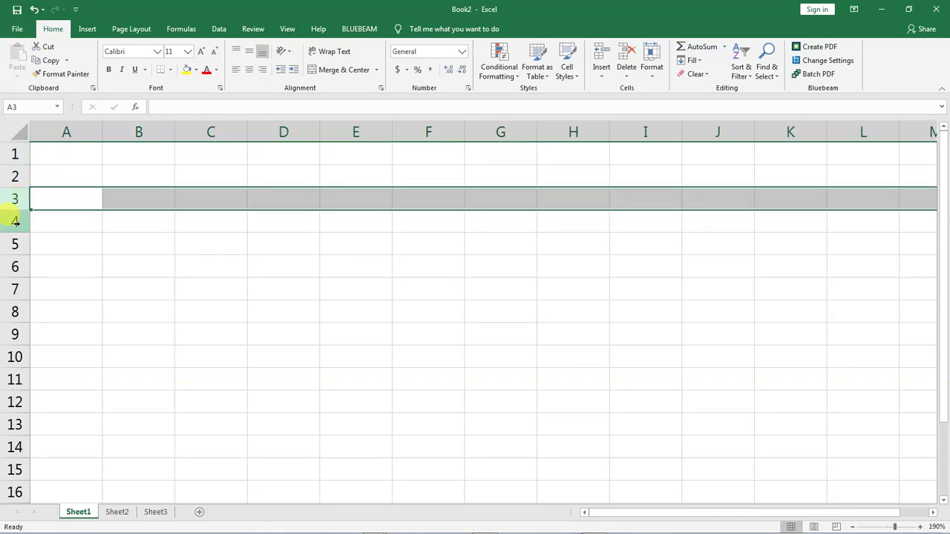
left_click(15, 221)
left_click(14, 242)
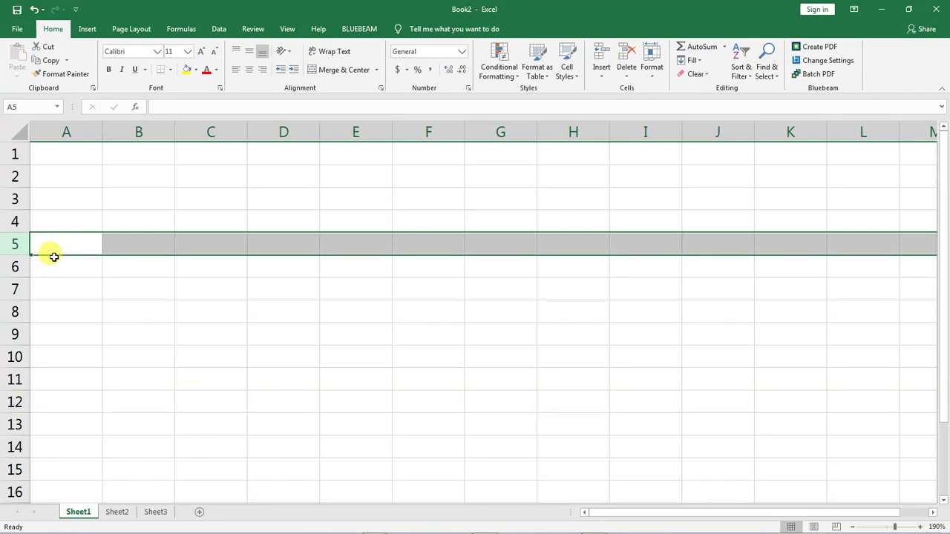
left_click(66, 131)
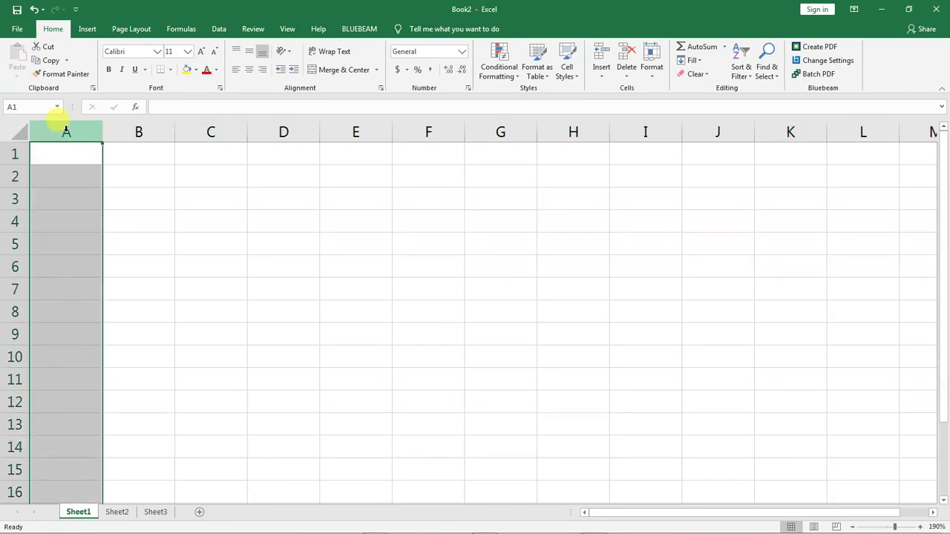
left_click(139, 130)
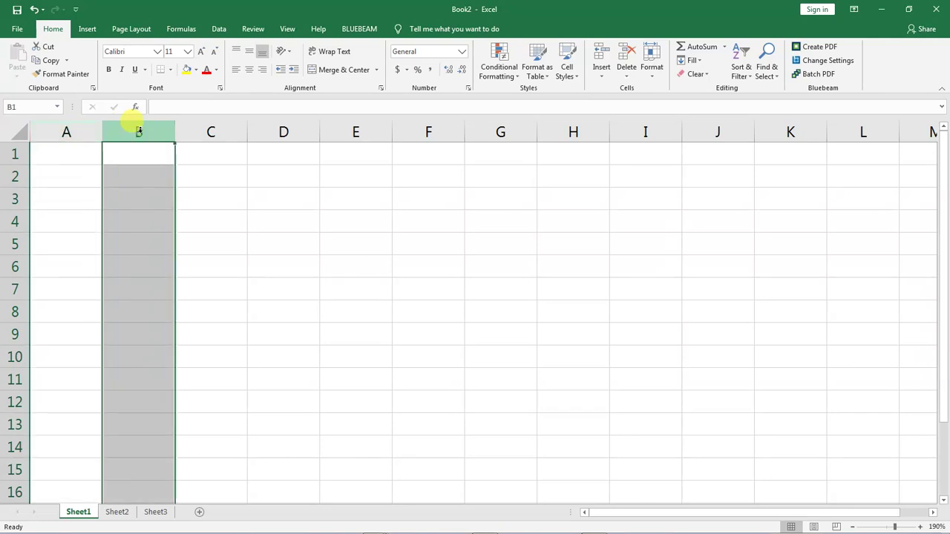
left_click(231, 130)
left_click(283, 129)
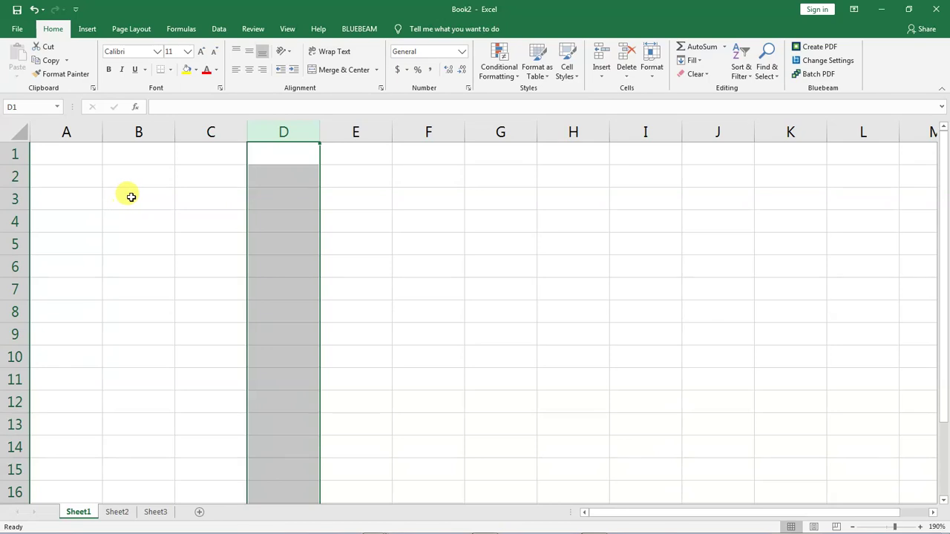
left_click(131, 196)
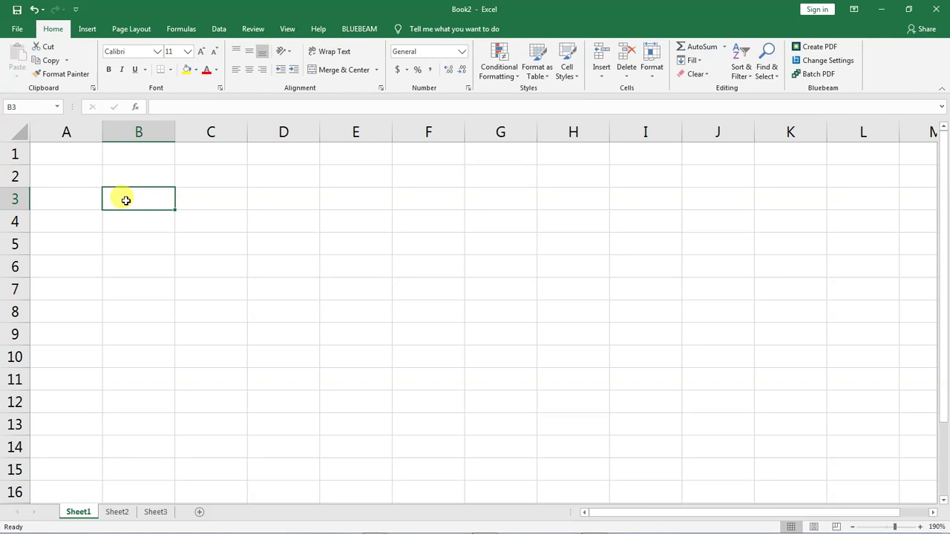
double_click(126, 200)
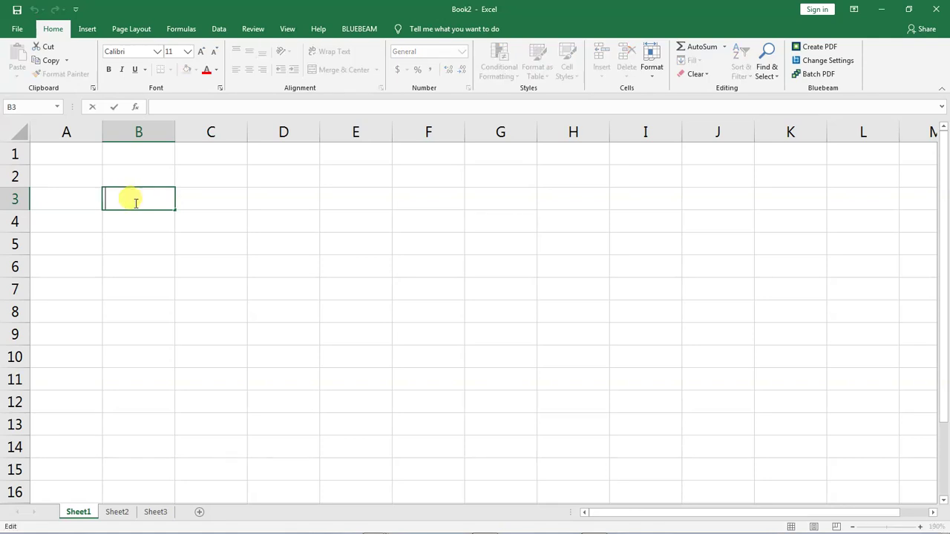
left_click(123, 217)
left_click(128, 197)
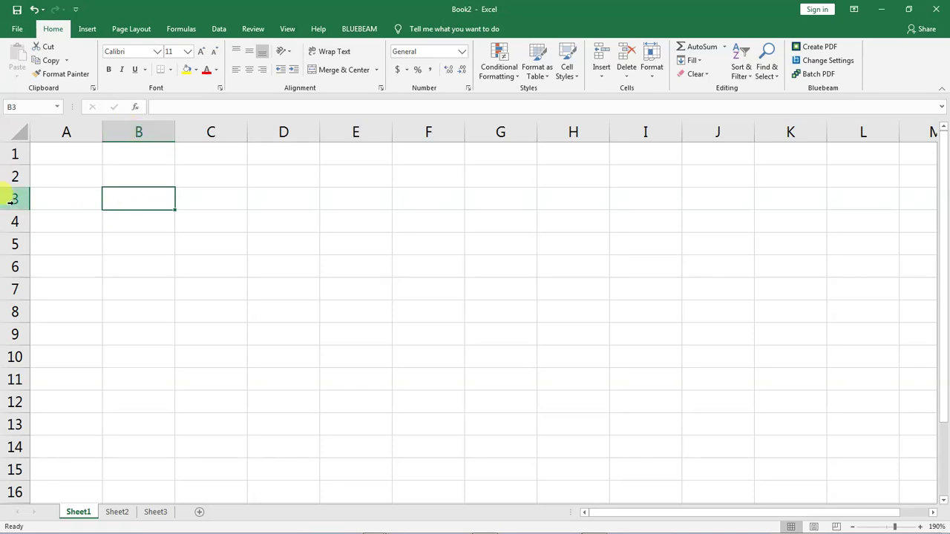
left_click(268, 270)
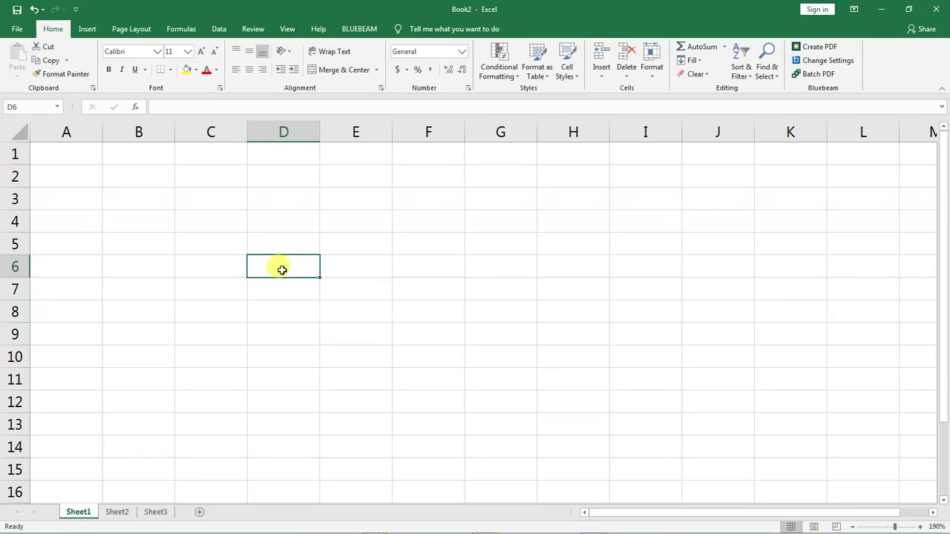
left_click(343, 290)
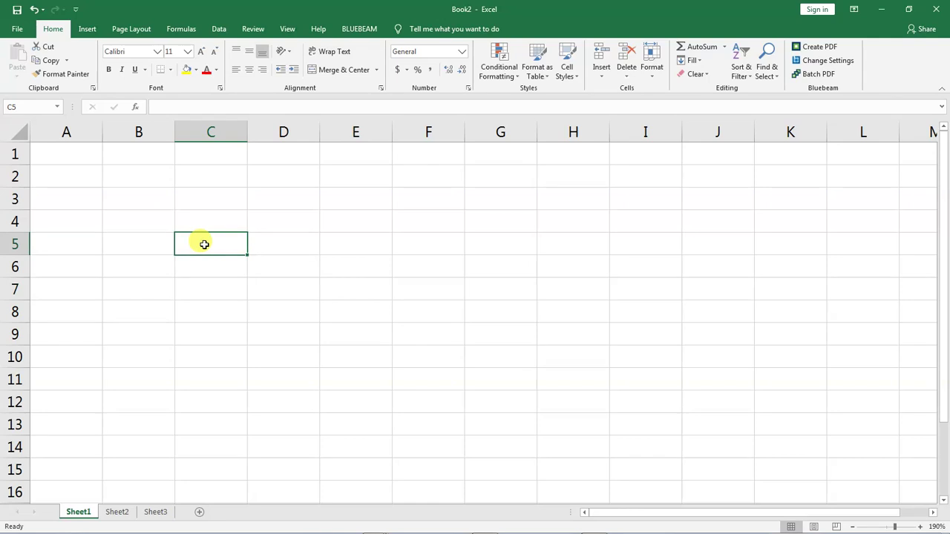
Practise selecting ranges C5:F6, a block from D4, A2:L13, then C4:E7
left_click_drag(205, 245, 429, 262)
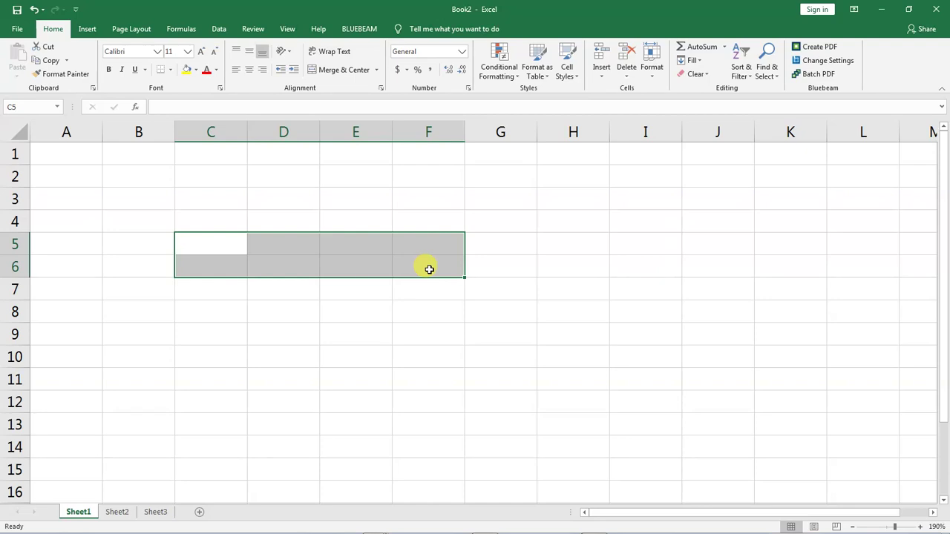
left_click_drag(261, 215, 416, 438)
left_click_drag(63, 180, 824, 409)
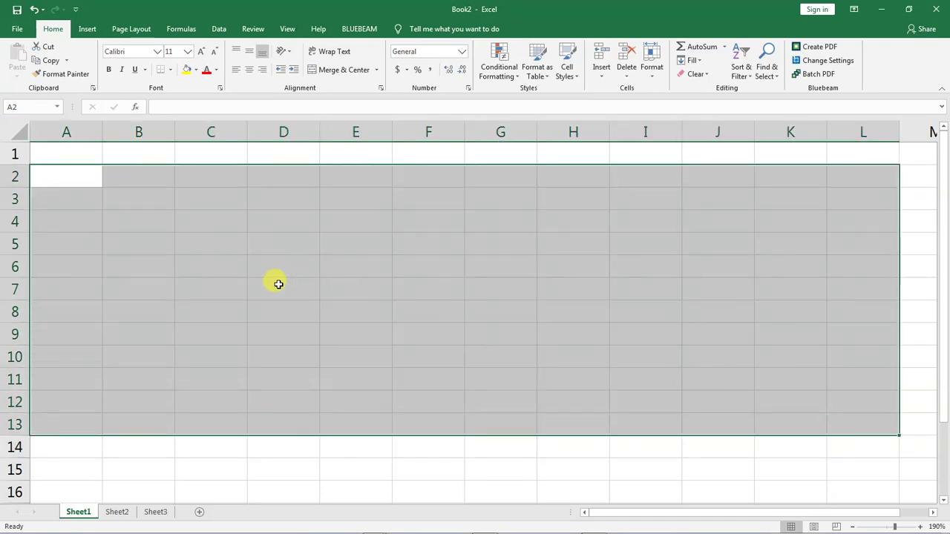
left_click(220, 225)
left_click_drag(220, 221, 372, 279)
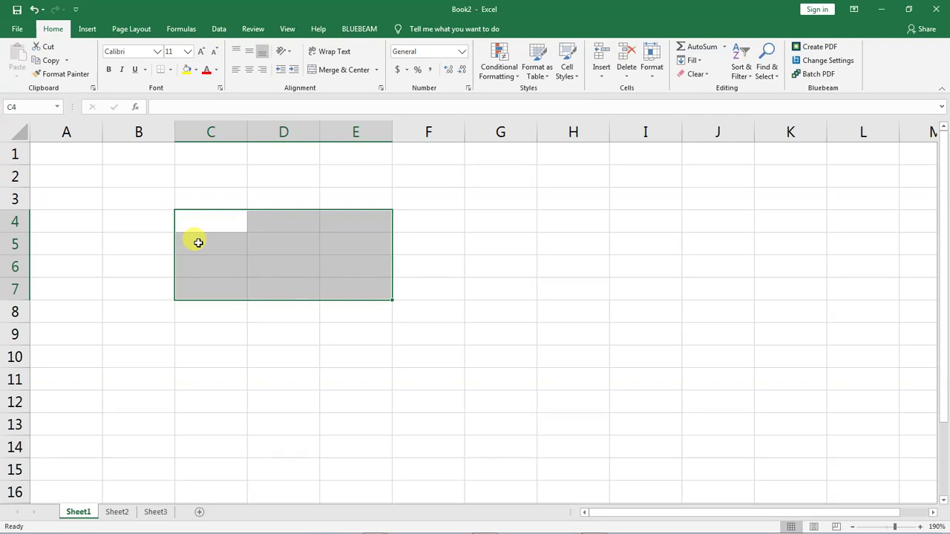
left_click(360, 287)
mouse_move(204, 218)
left_mouse_down()
mouse_move(220, 276)
mouse_move(374, 280)
left_mouse_up()
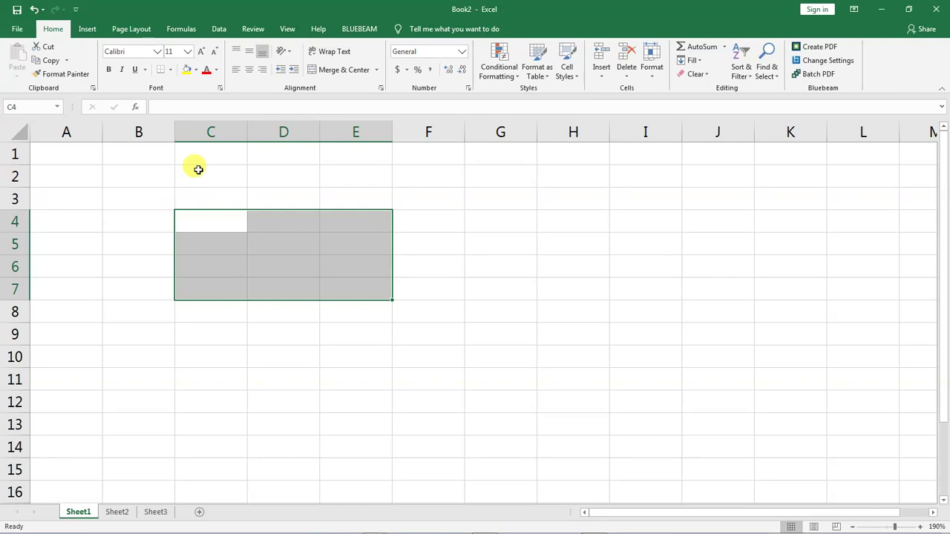
left_click(164, 106)
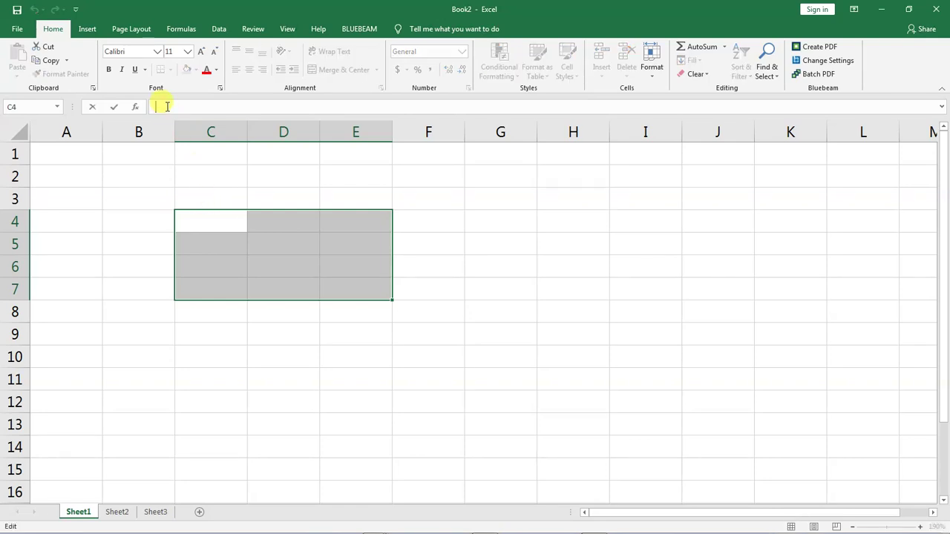
Type C4:E7 into cell C4, correcting a mistyped E first
type("E")
key("BackSpace")
type("C4")
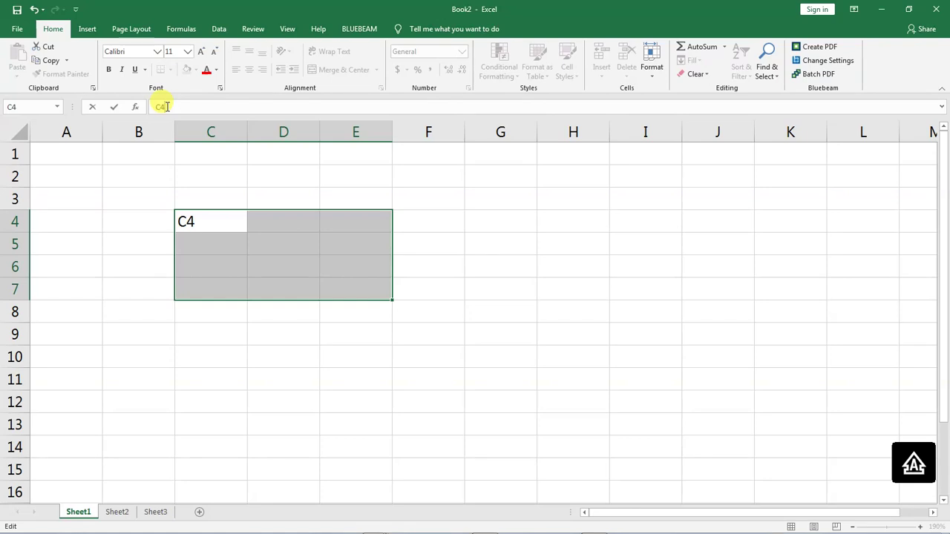
type(":E7")
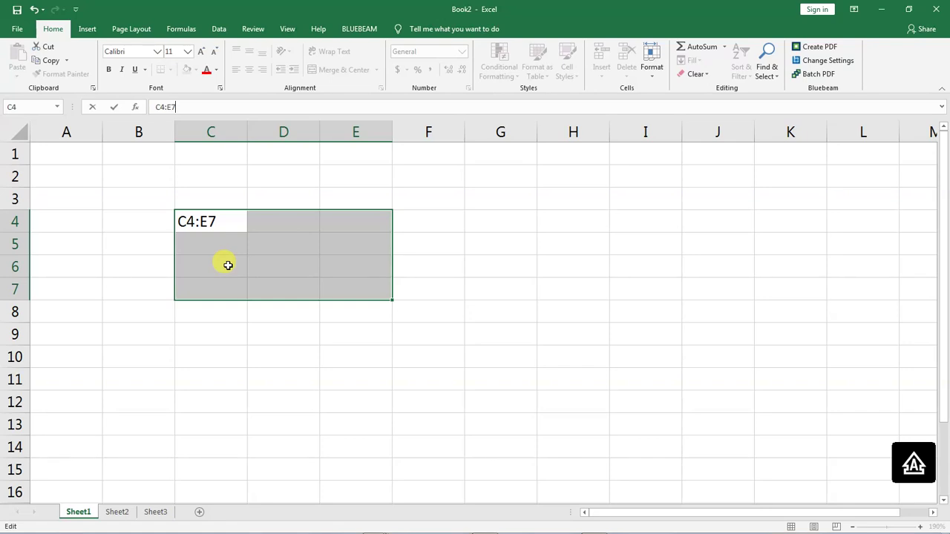
Commit the C4:E7 entry, then clear cell C4 so the sheet is empty again
left_click(219, 245)
left_click(208, 223)
key("BackSpace")
key("Return")
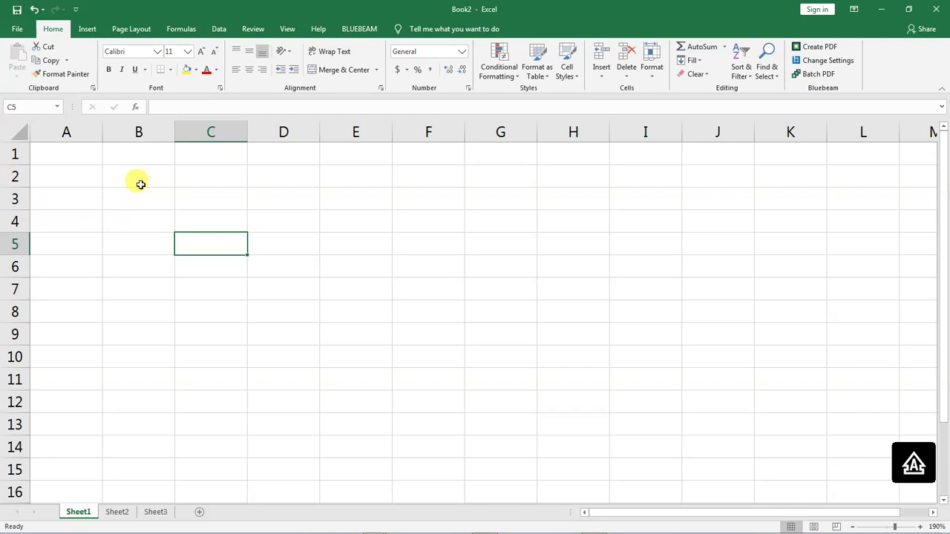
left_click(88, 154)
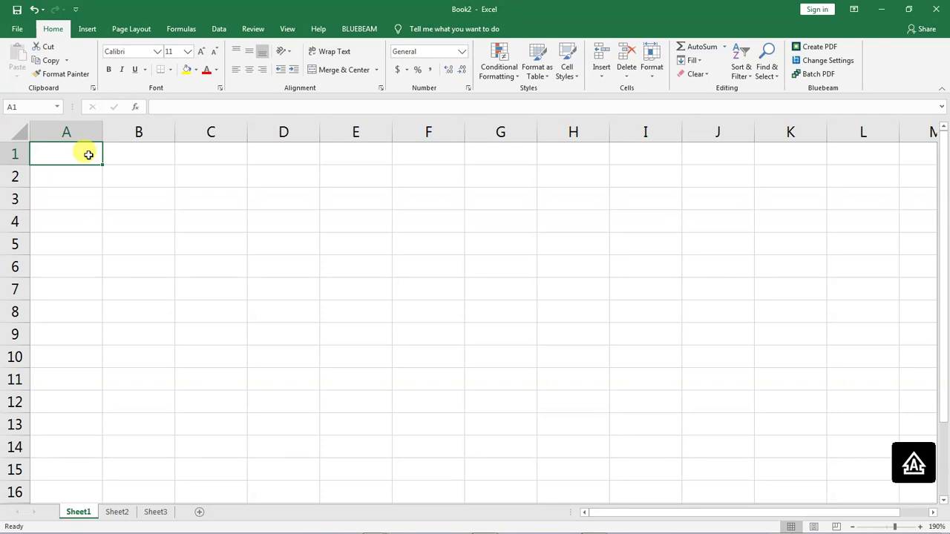
type("End")
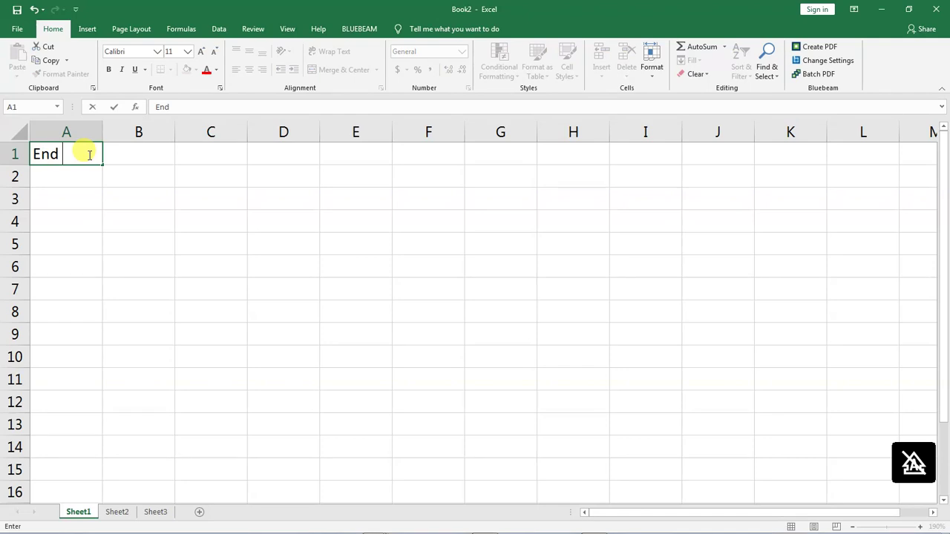
type(" t")
Correct the A1 title so it reads 'End Term Exam Results'
key("BackSpace")
type("Term Exam Results")
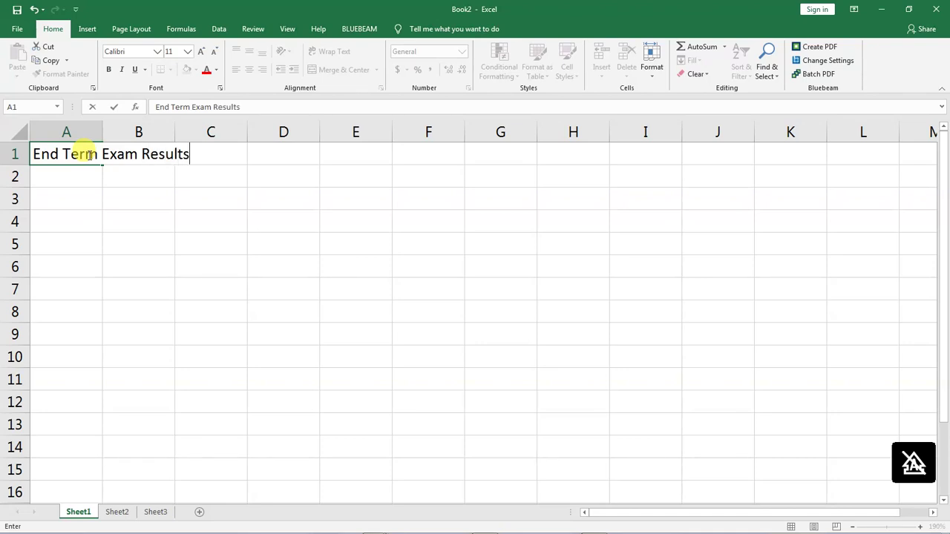
key("Return")
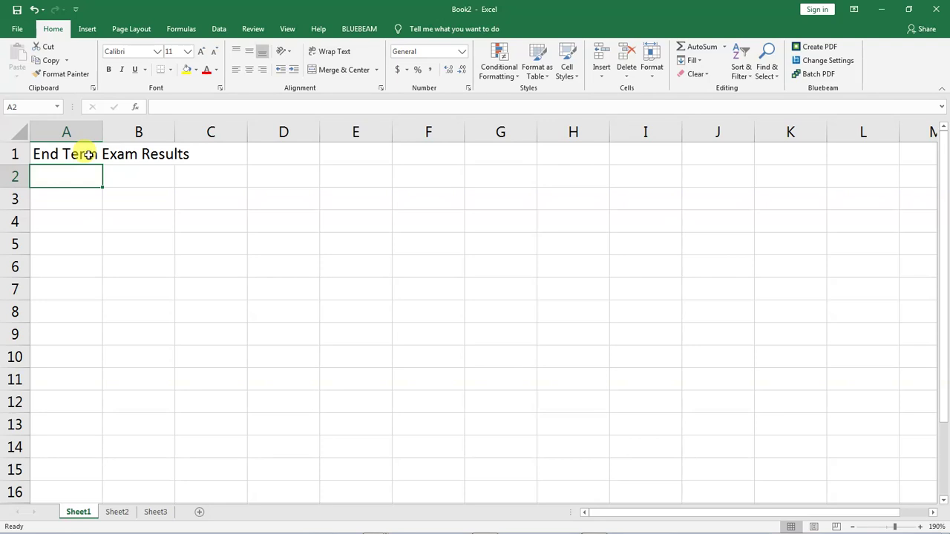
Enter the heading 'Name of Student' in A2 and keep that cell selected
type("N")
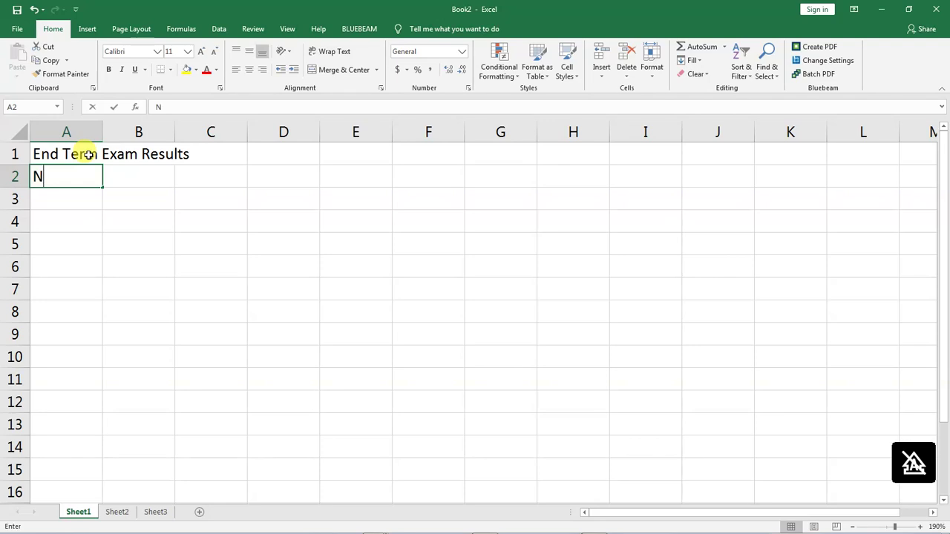
type("ame o")
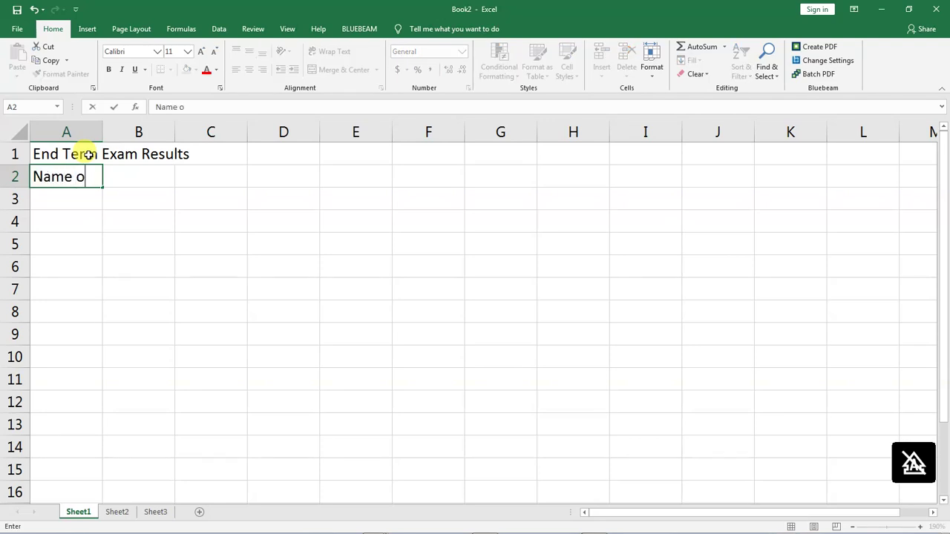
type("f Student")
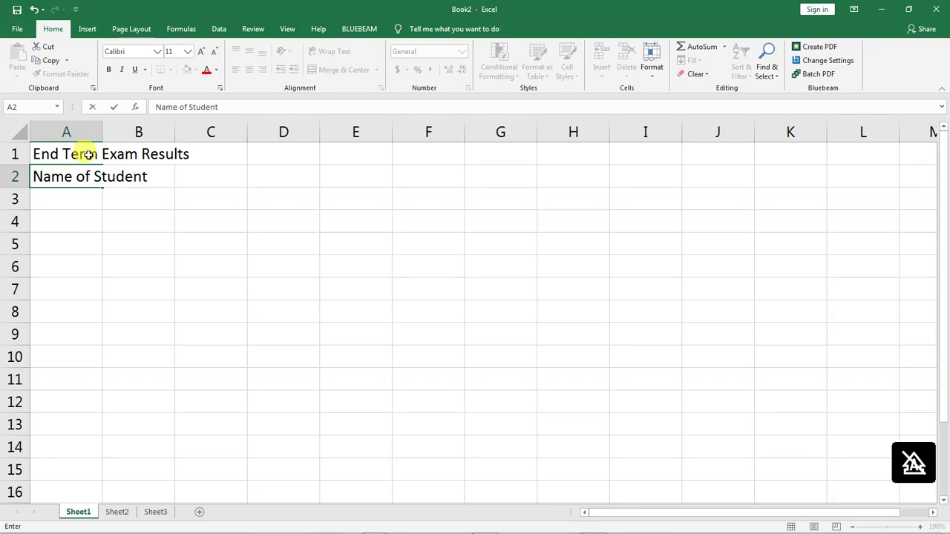
key("ctrl+Return")
key("Tab")
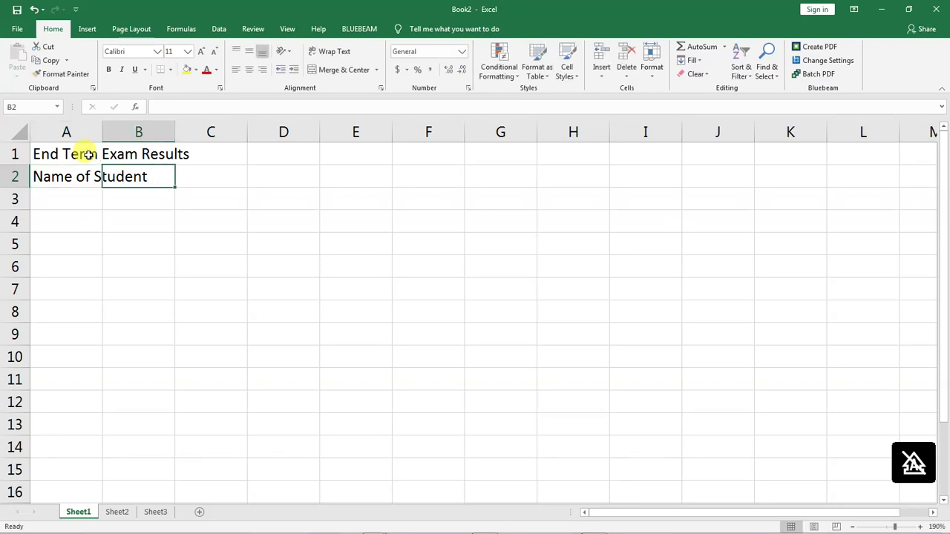
key("Left")
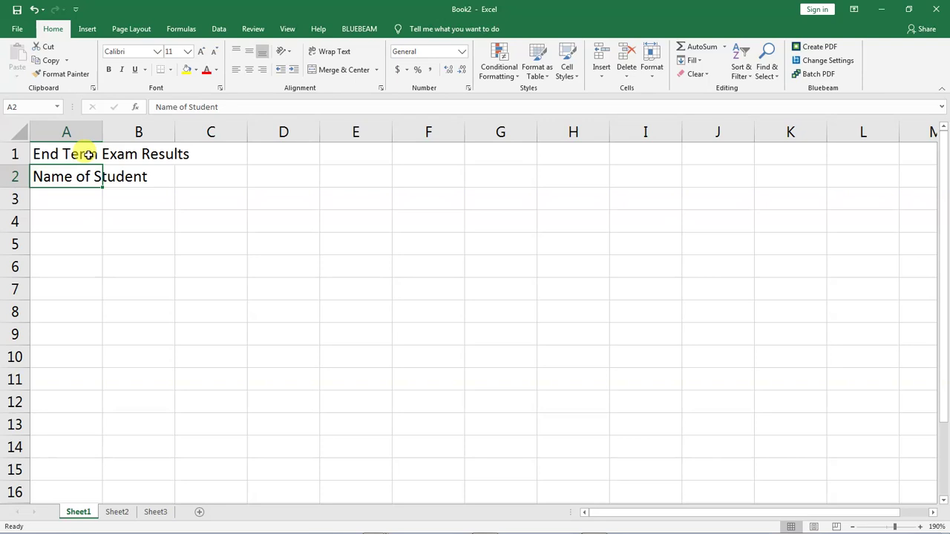
key("Right")
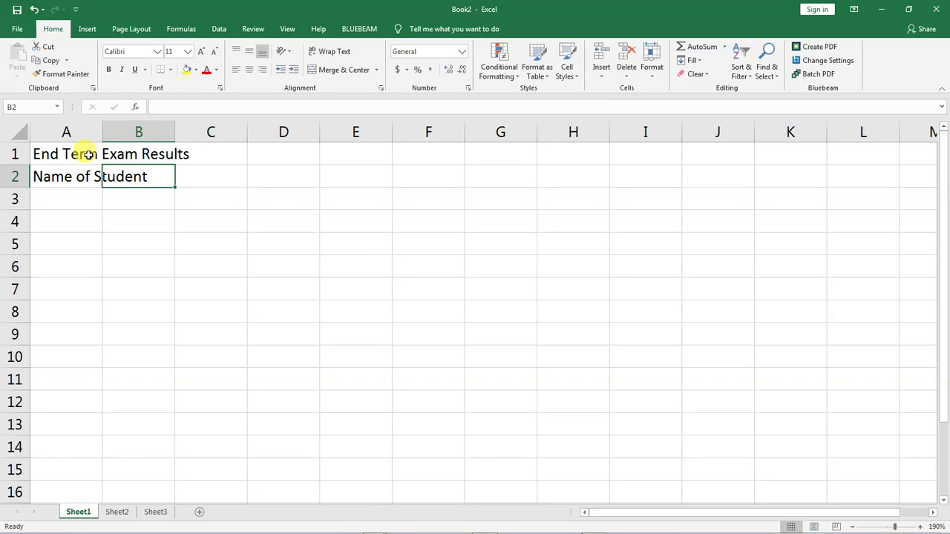
key("Left")
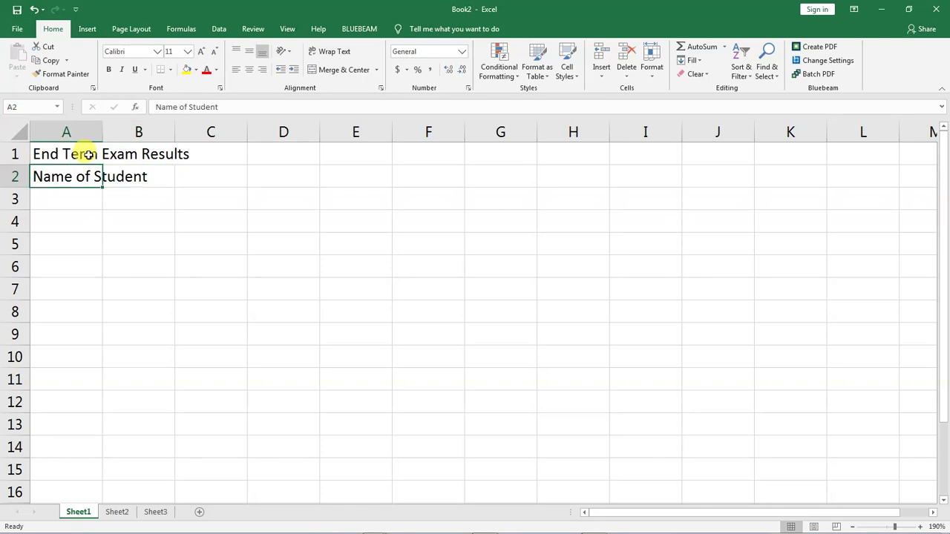
key("Down")
key("Down")
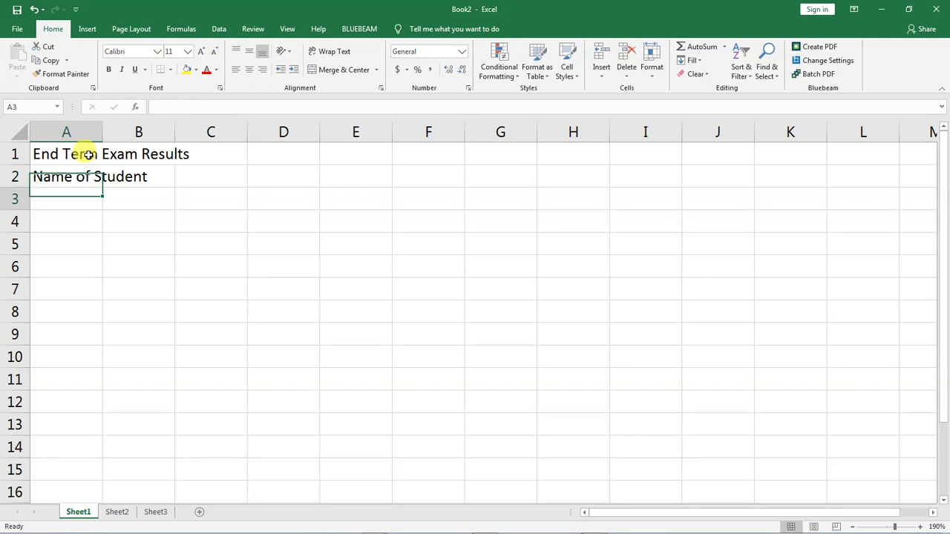
key("Down")
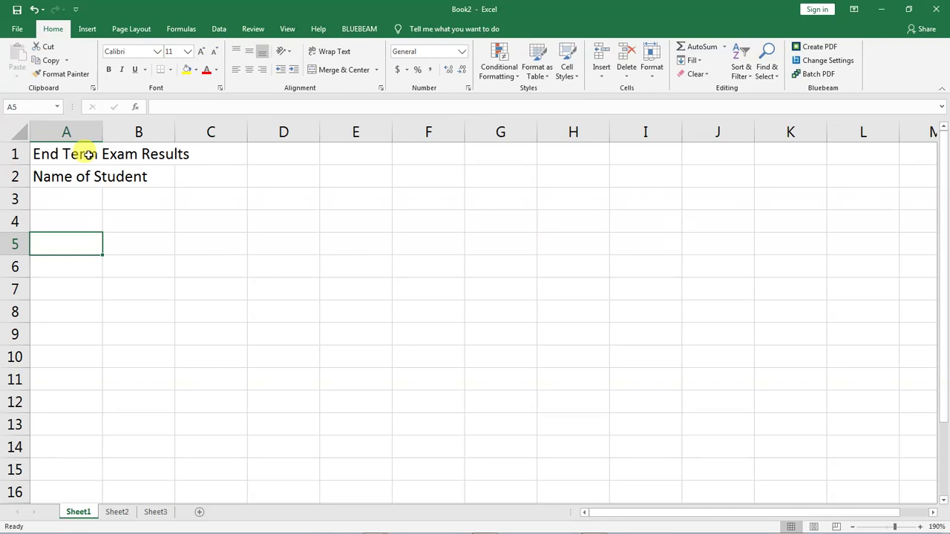
key("Up")
key("Up")
key("Up")
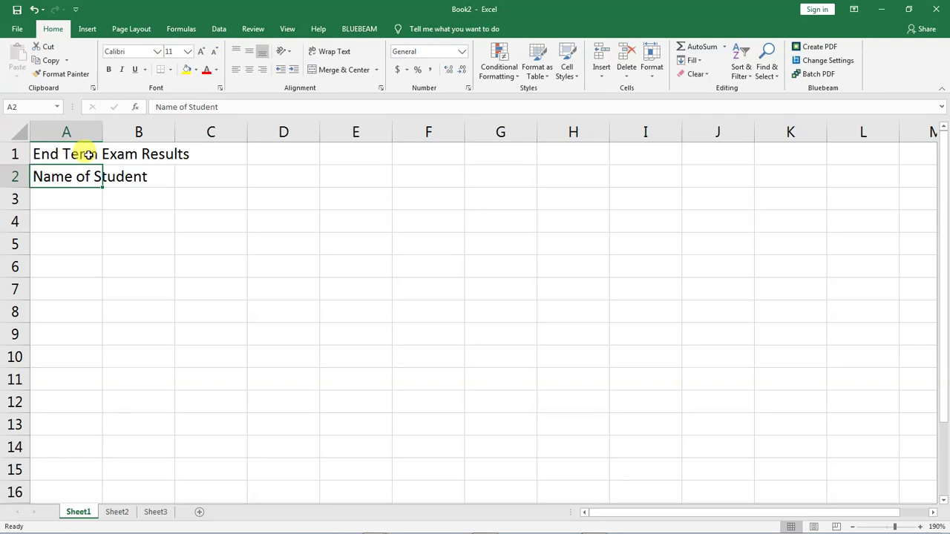
key("Up")
key("Down")
key("Down")
key("Down")
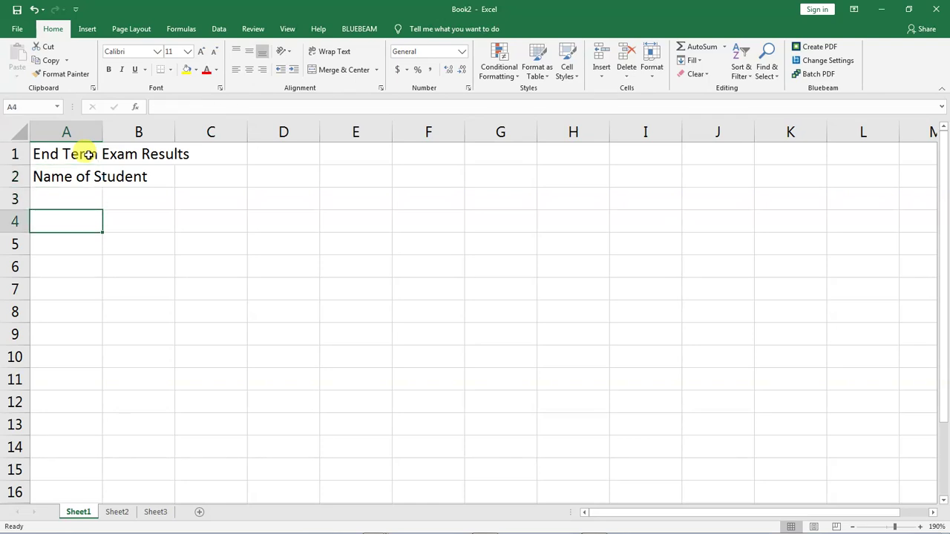
key("Up")
key("Up")
key("Right")
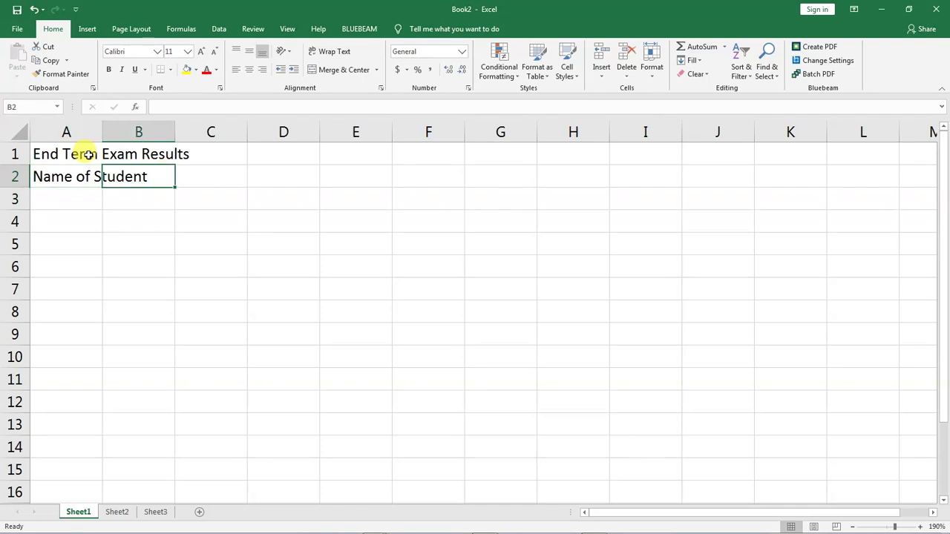
key("Down")
key("Left")
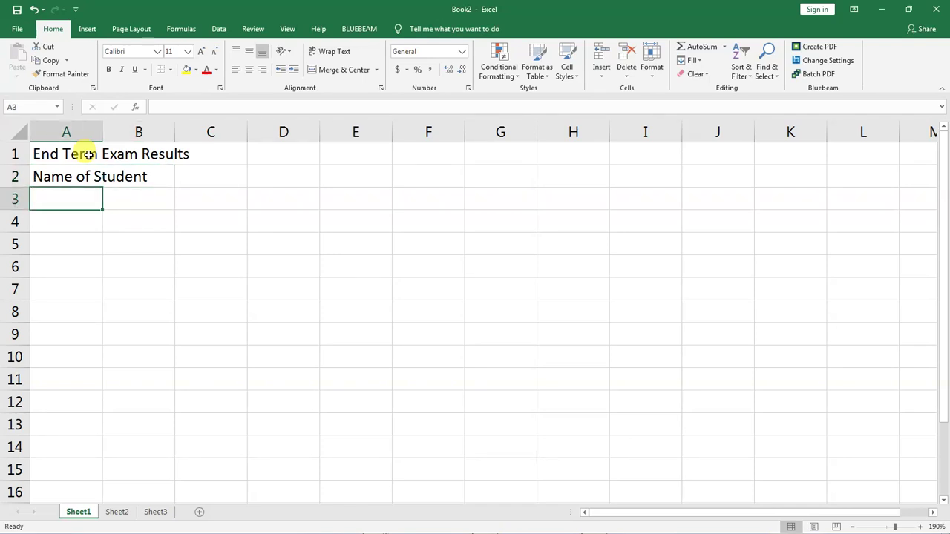
key("Up")
key("Right")
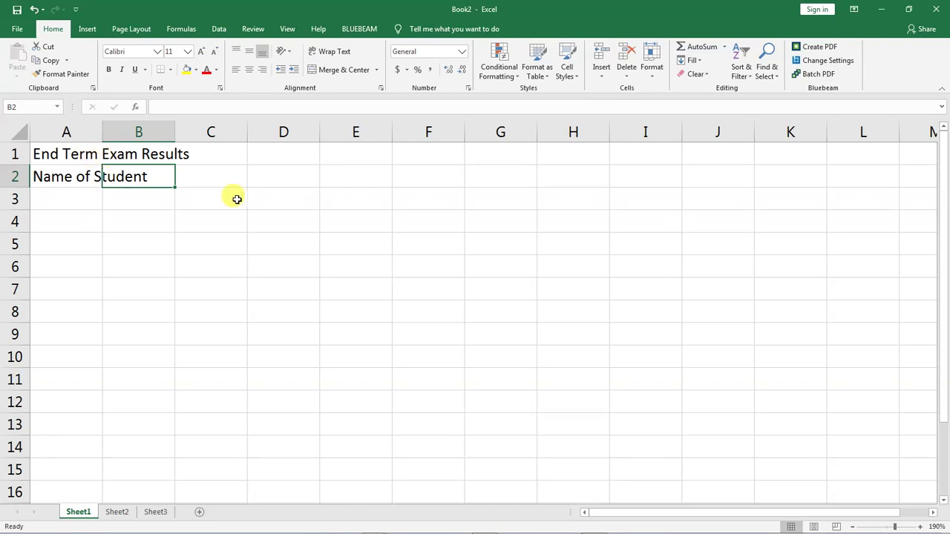
left_click(211, 198)
left_click(271, 194)
left_click(263, 221)
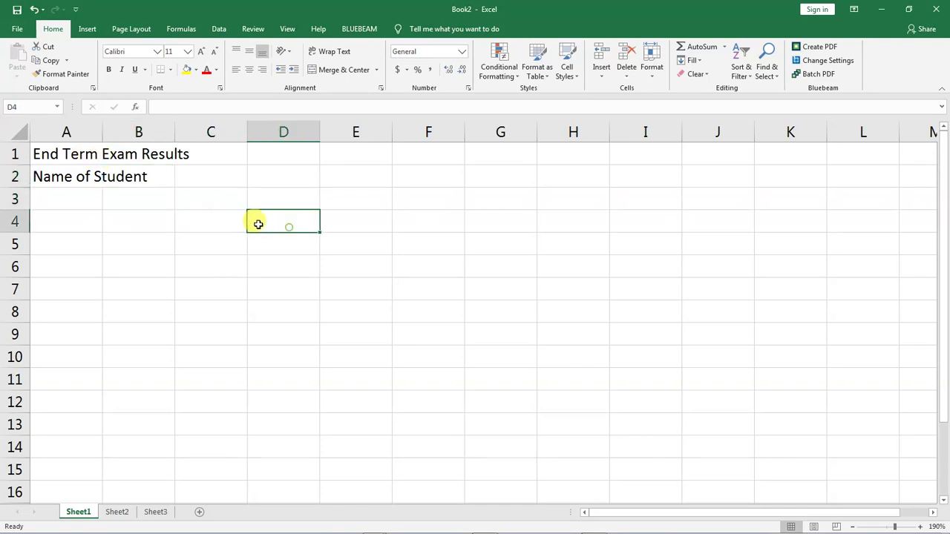
left_click(157, 221)
left_click(138, 177)
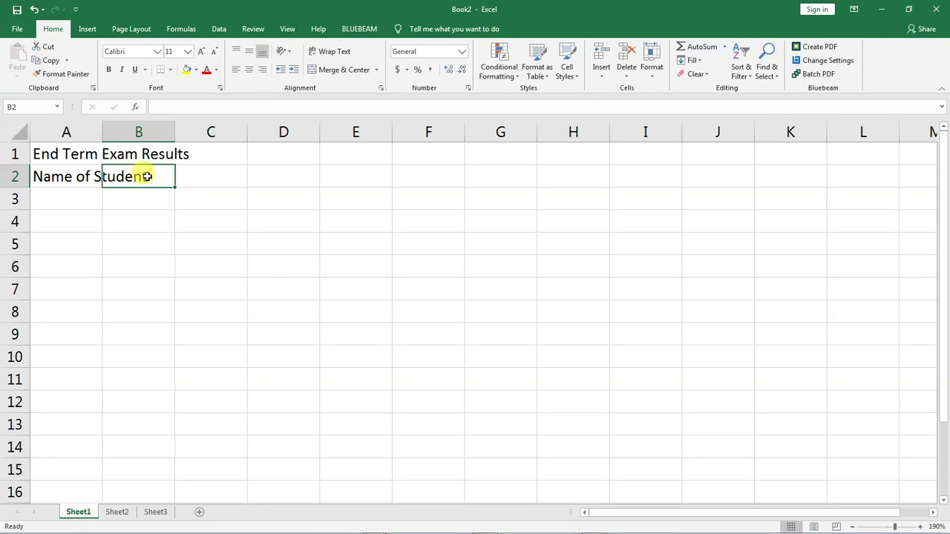
type("% Score")
List student names James, Alex, Fred and Eric in column A starting at A3
left_click(84, 196)
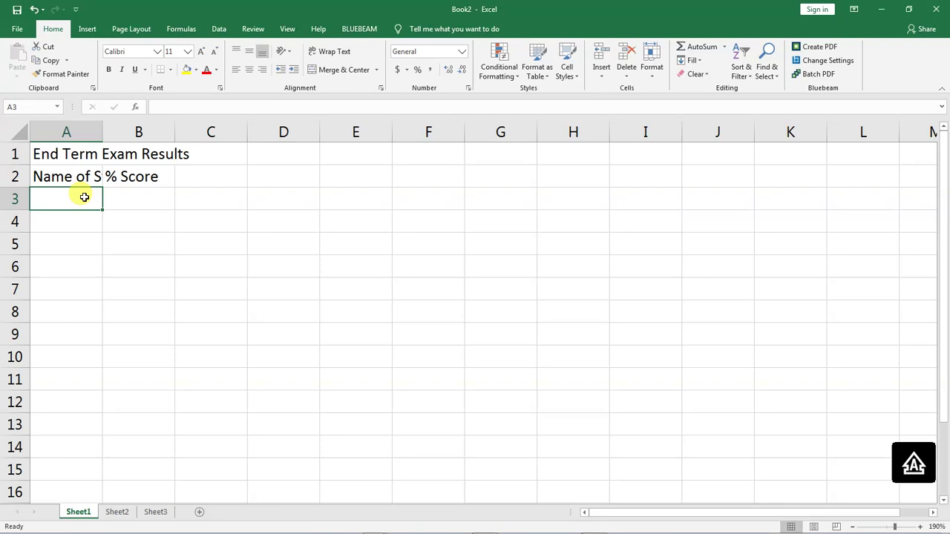
type("James")
key("Return")
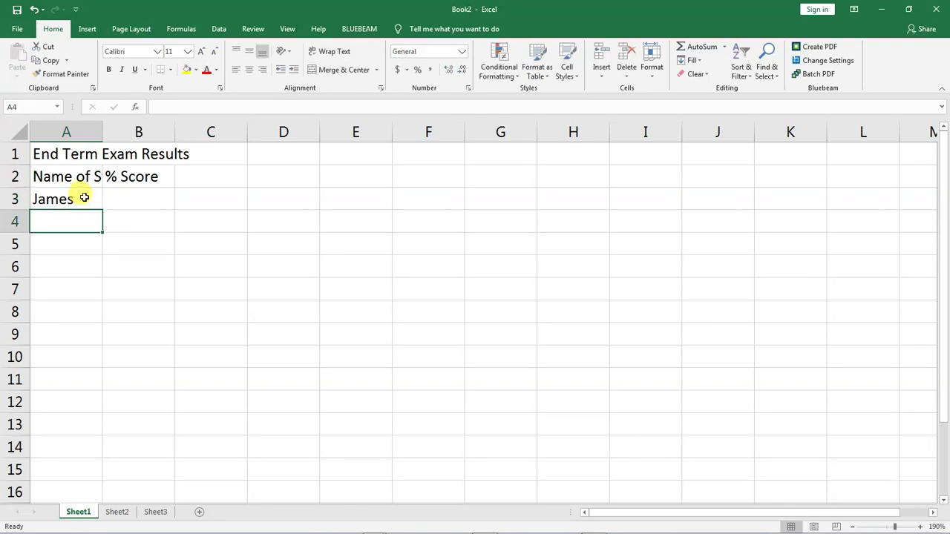
type("Alex")
key("Return")
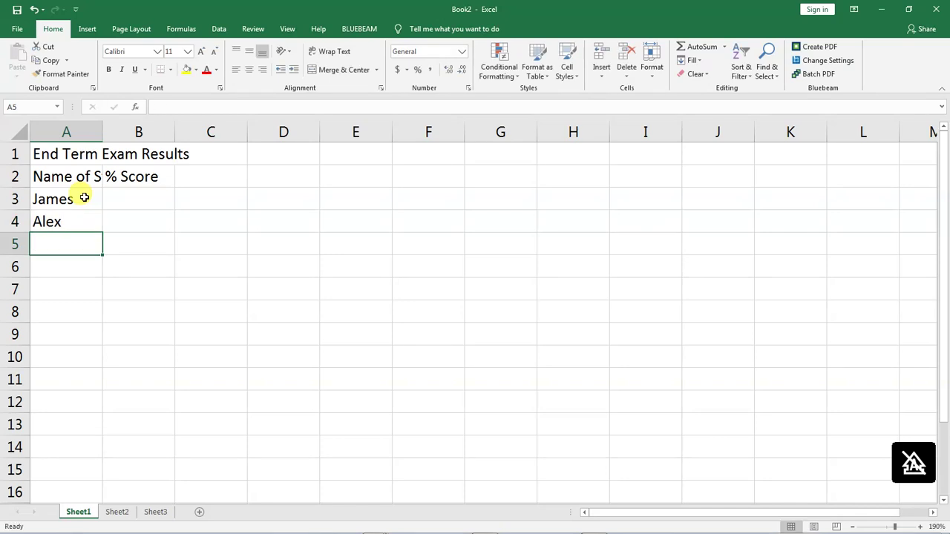
type("Fred")
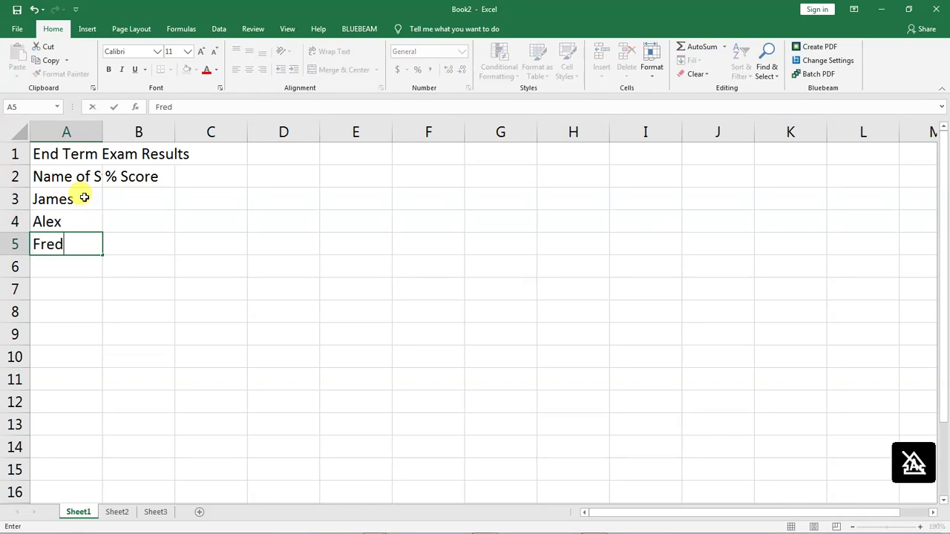
key("Return")
type("Eric")
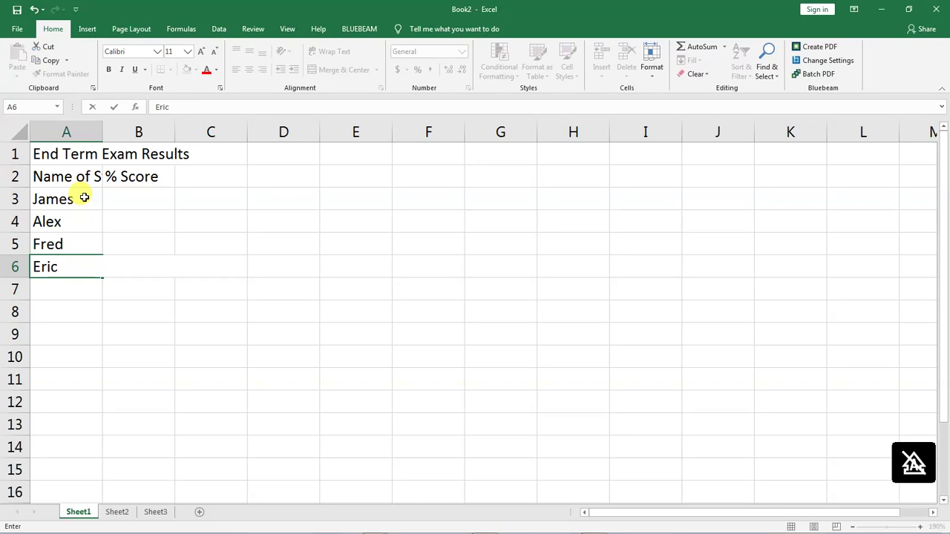
key("Return")
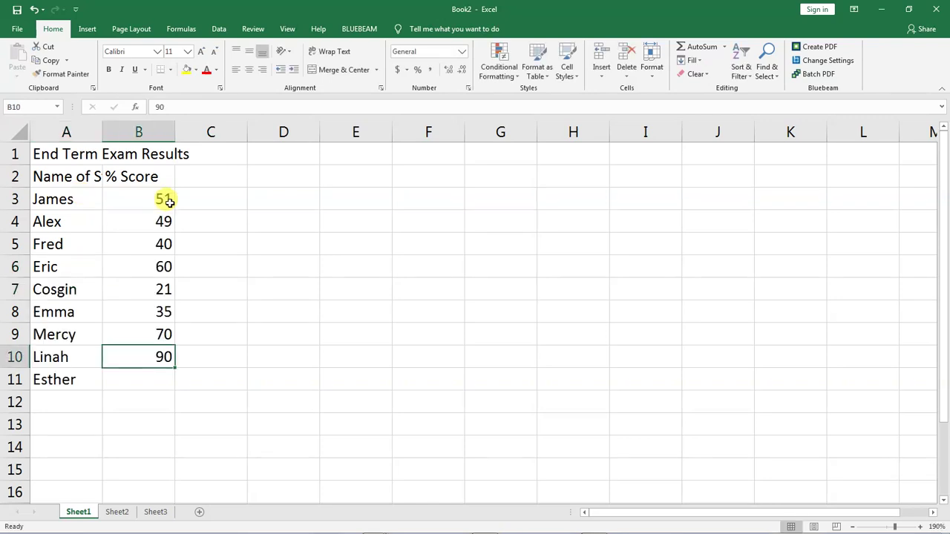
Enter the last score, 87, in B11
key("Return")
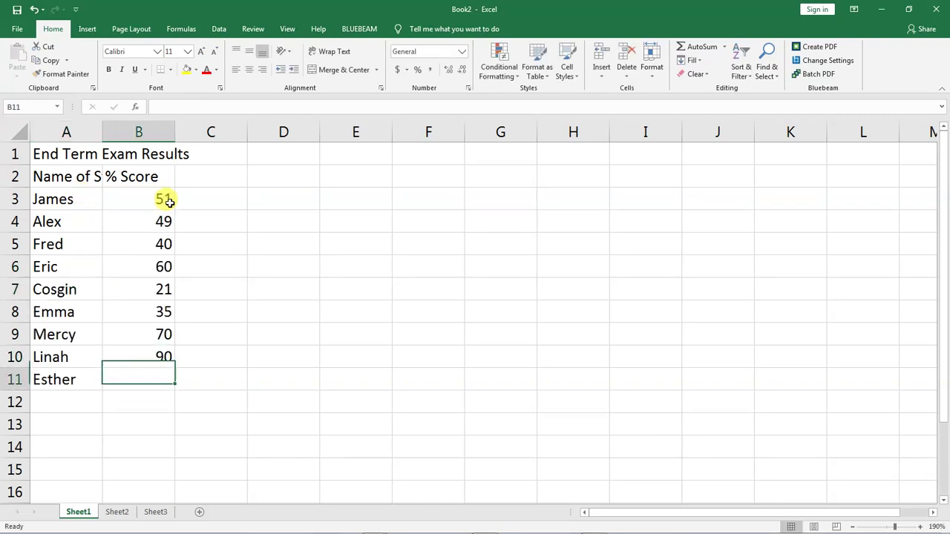
type("87")
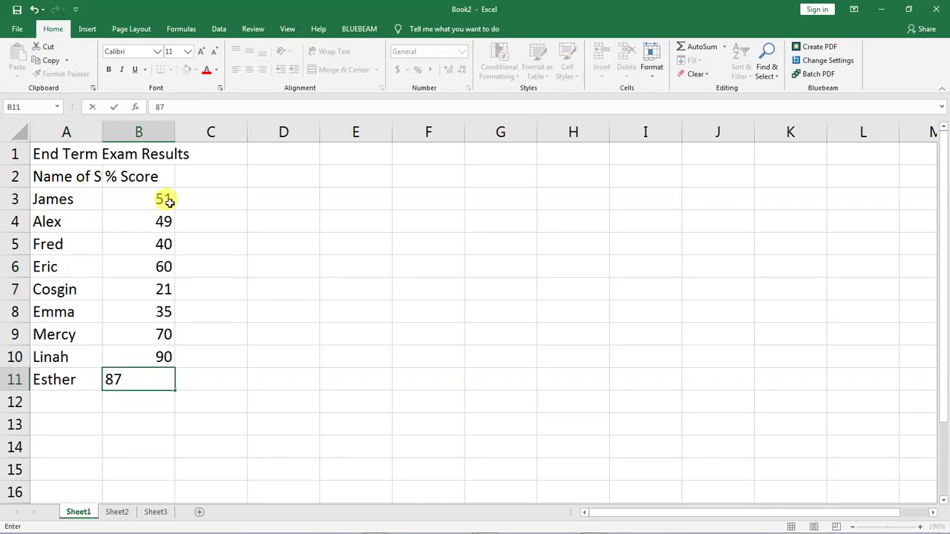
key("Return")
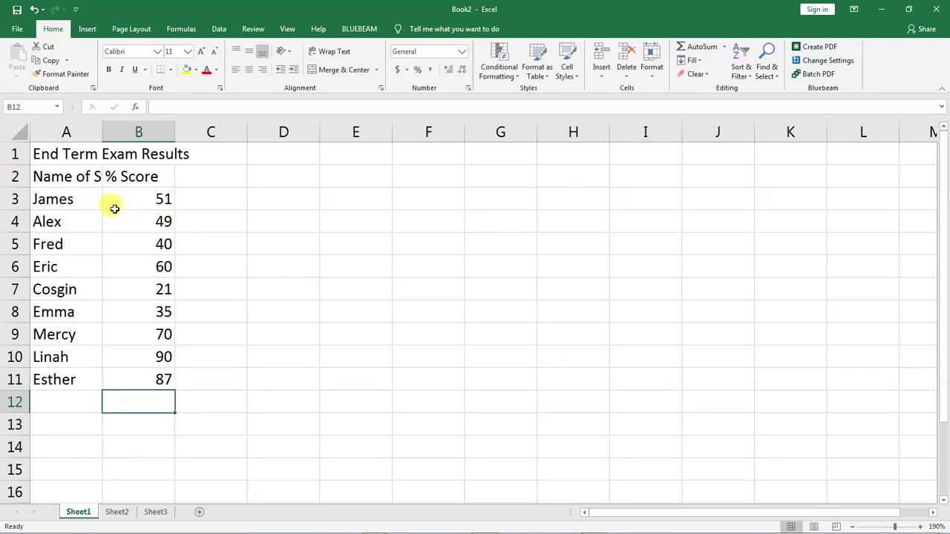
left_click(83, 177)
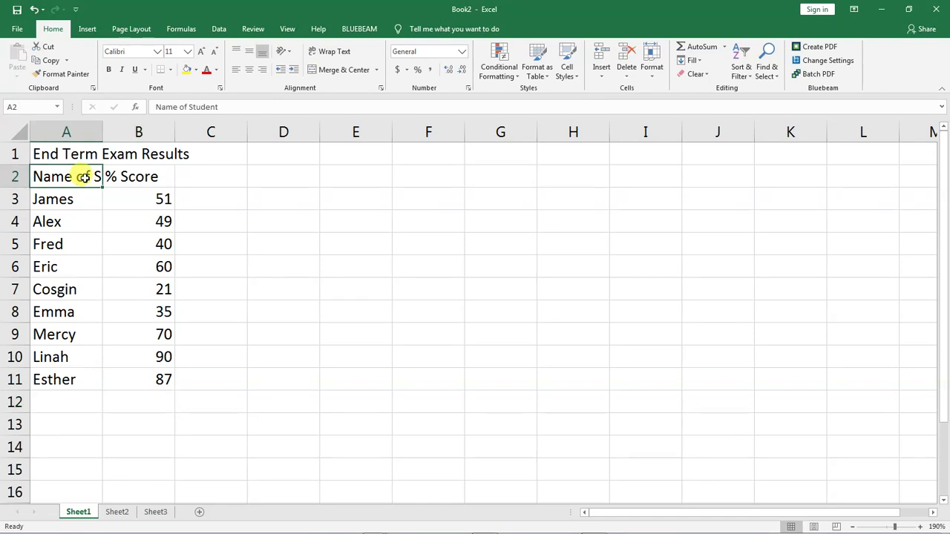
left_click(113, 215)
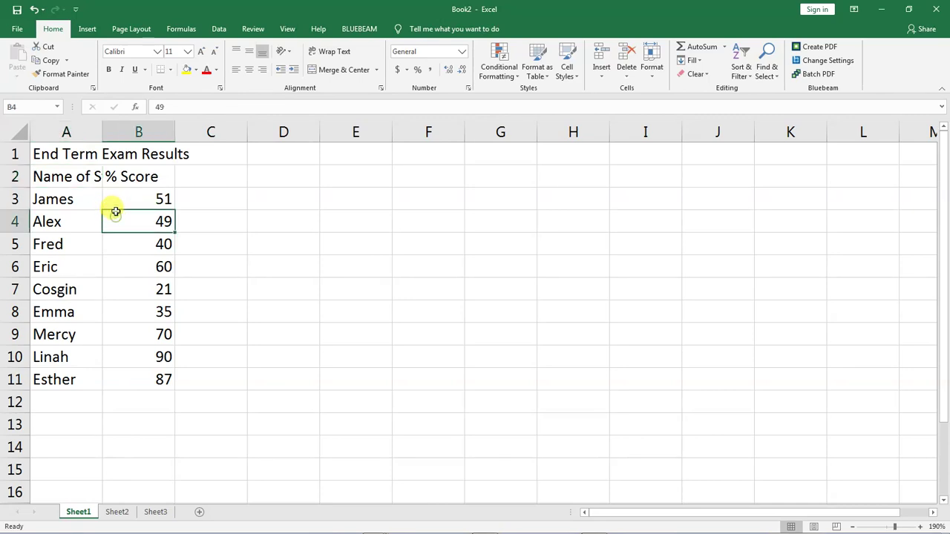
left_click(111, 198)
left_click(78, 200)
left_click(86, 180)
left_click(114, 177)
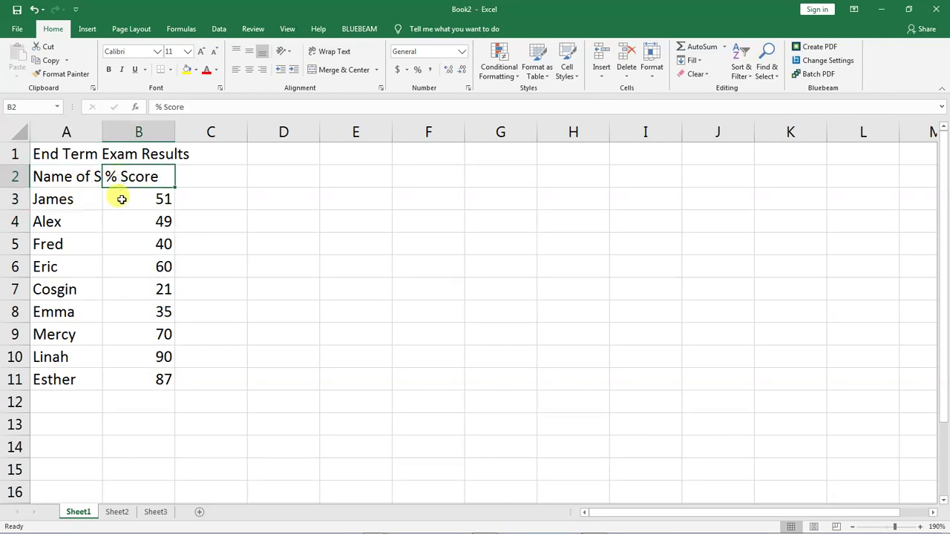
left_click(121, 198)
left_click(88, 221)
left_click(123, 221)
left_click(85, 246)
left_click(126, 246)
left_click(83, 266)
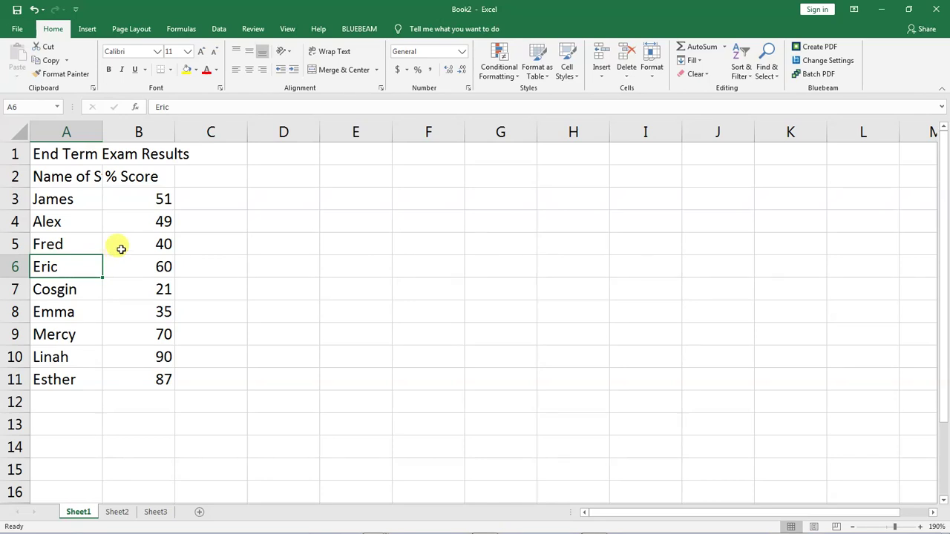
left_click(45, 154)
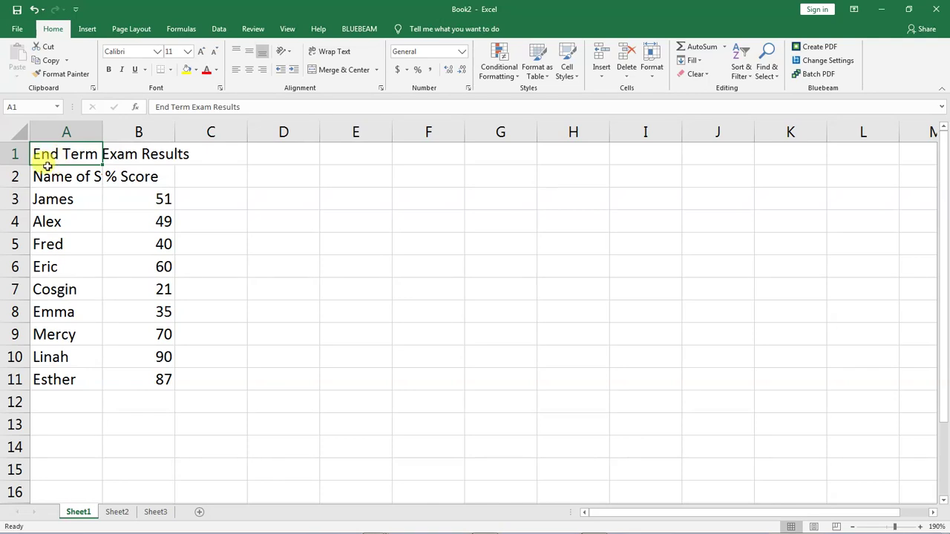
left_click(78, 216)
Make the A1 title bold, finishing with Ctrl+B
left_click(77, 155)
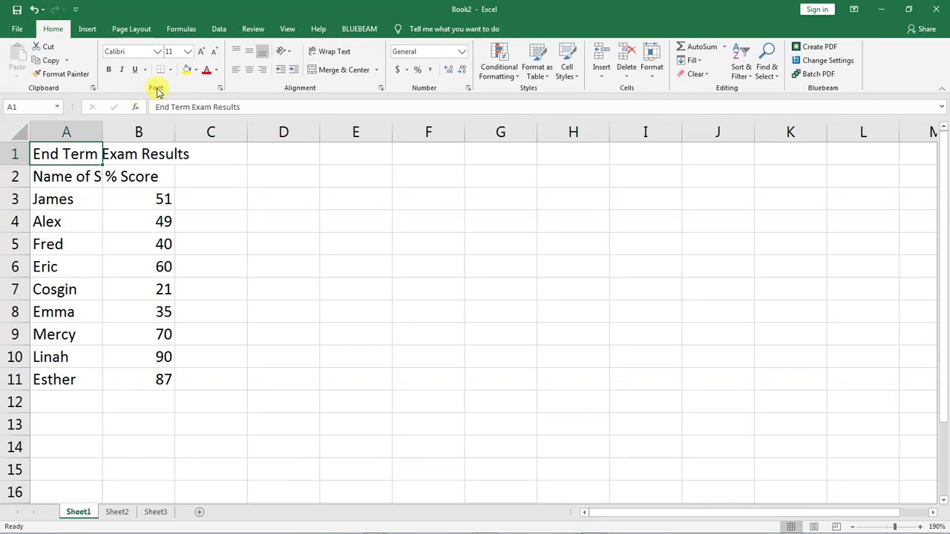
left_click(109, 72)
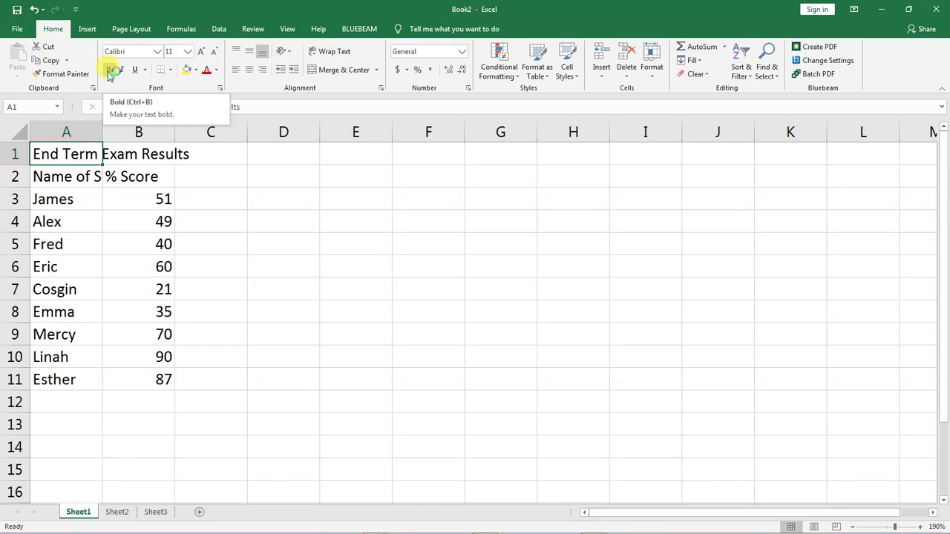
left_click(109, 72)
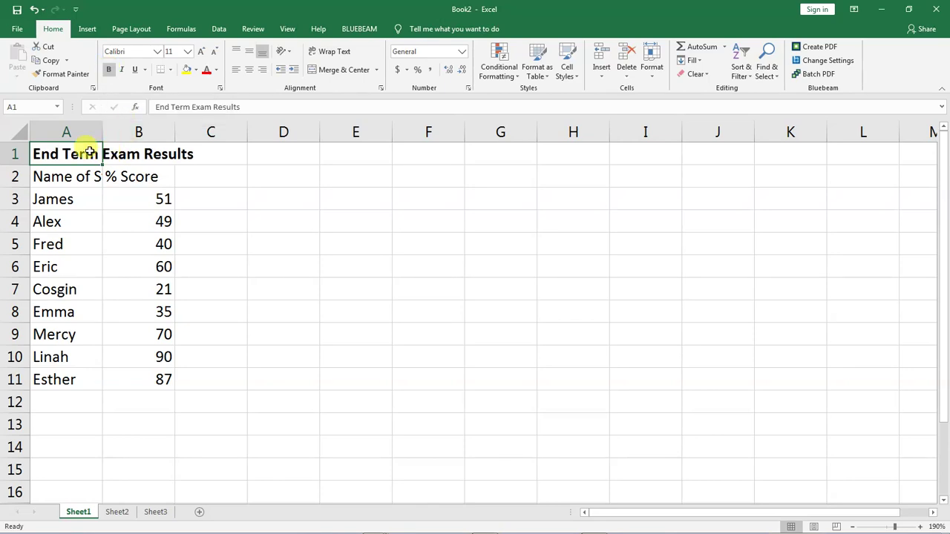
left_click(109, 69)
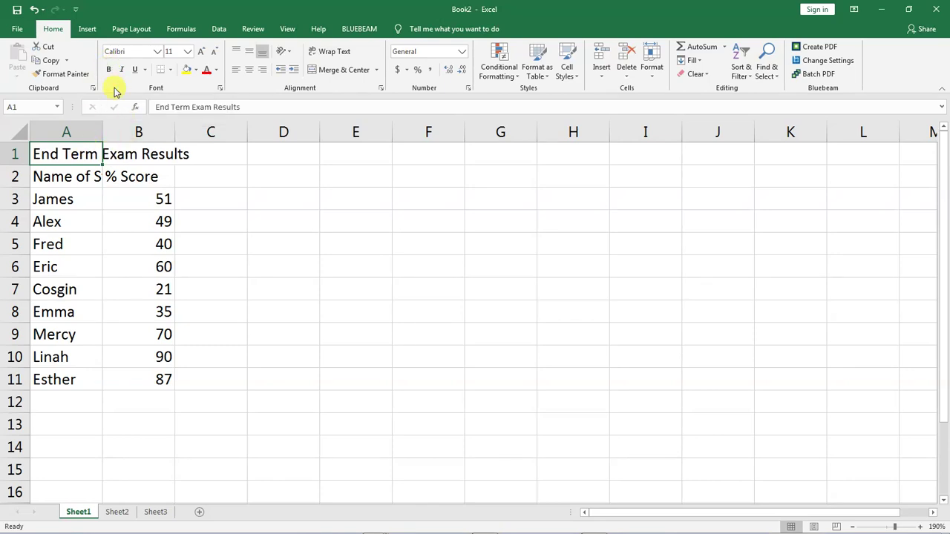
key("ctrl+b")
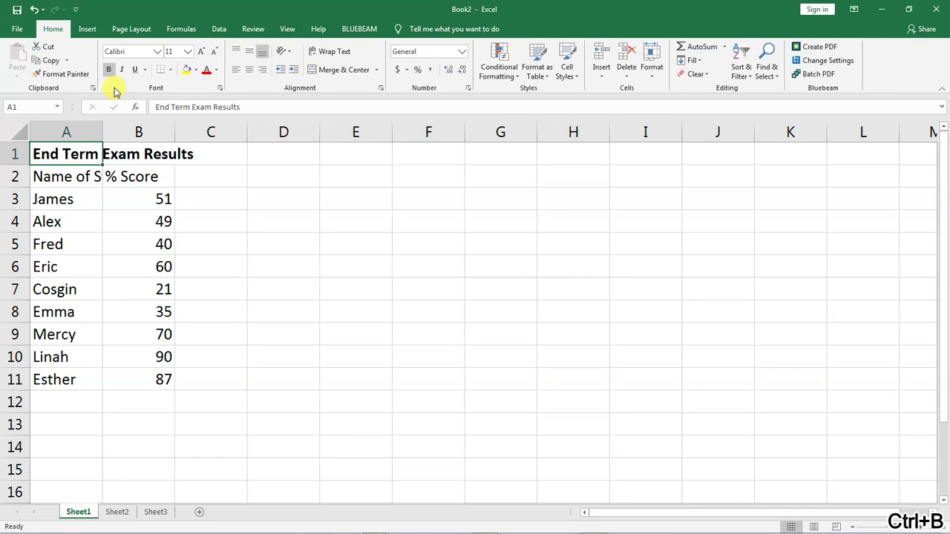
Underline the A1 title, turning italics on and back off
left_click(80, 199)
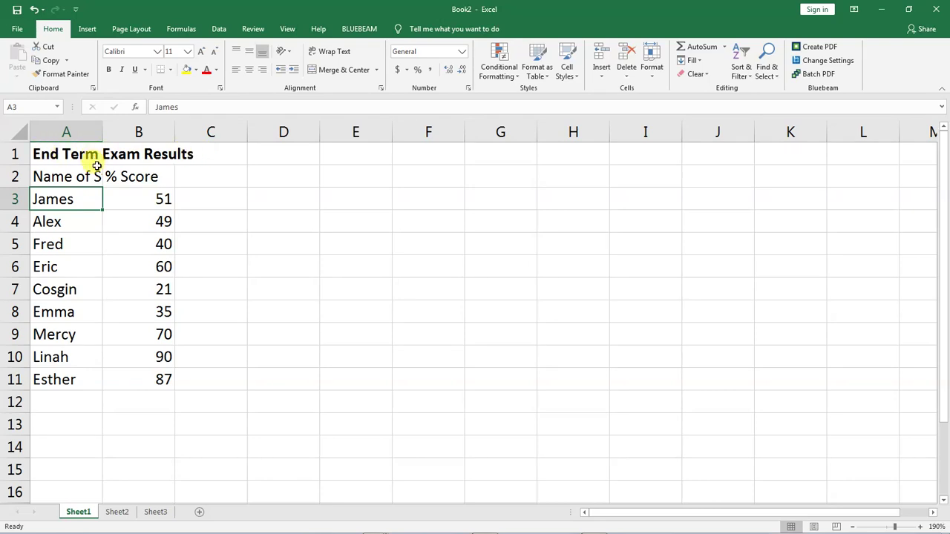
left_click(75, 154)
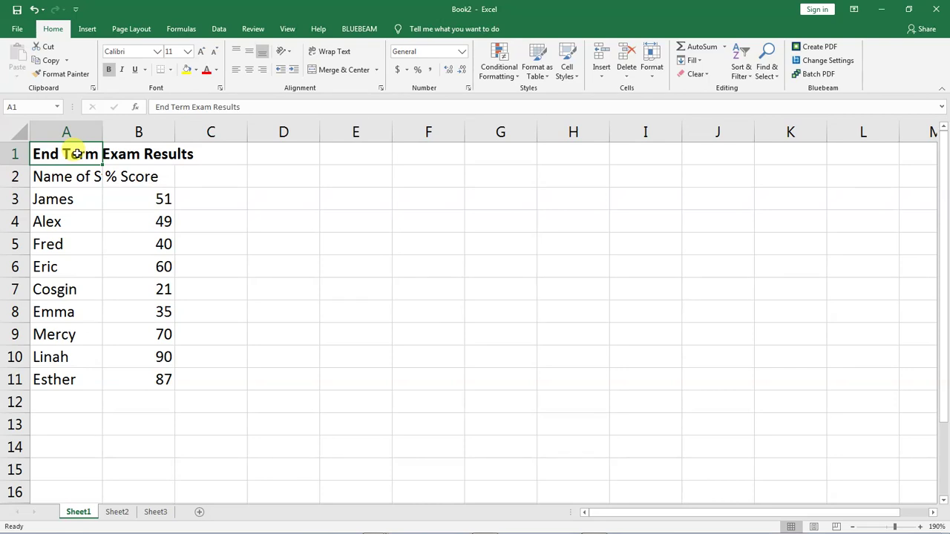
left_click(74, 179)
left_click(75, 156)
left_click(136, 73)
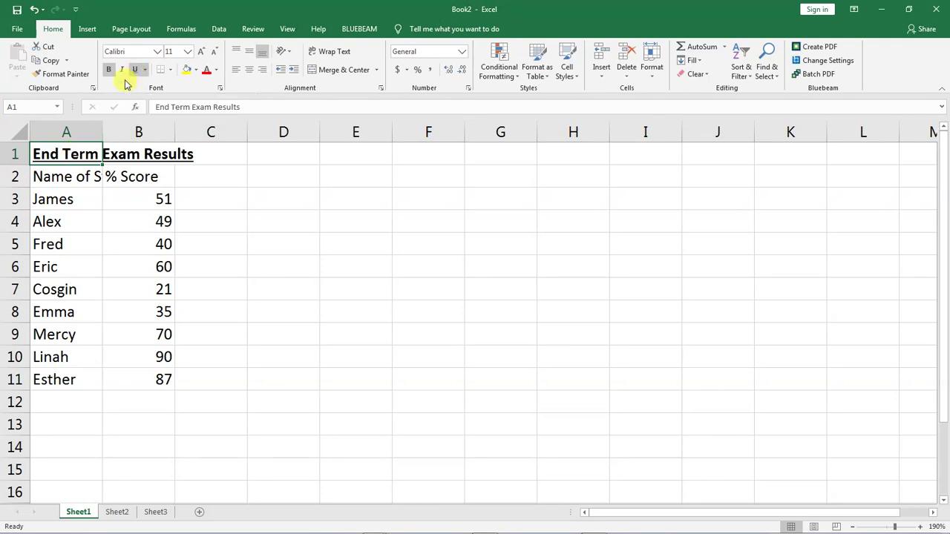
left_click(124, 74)
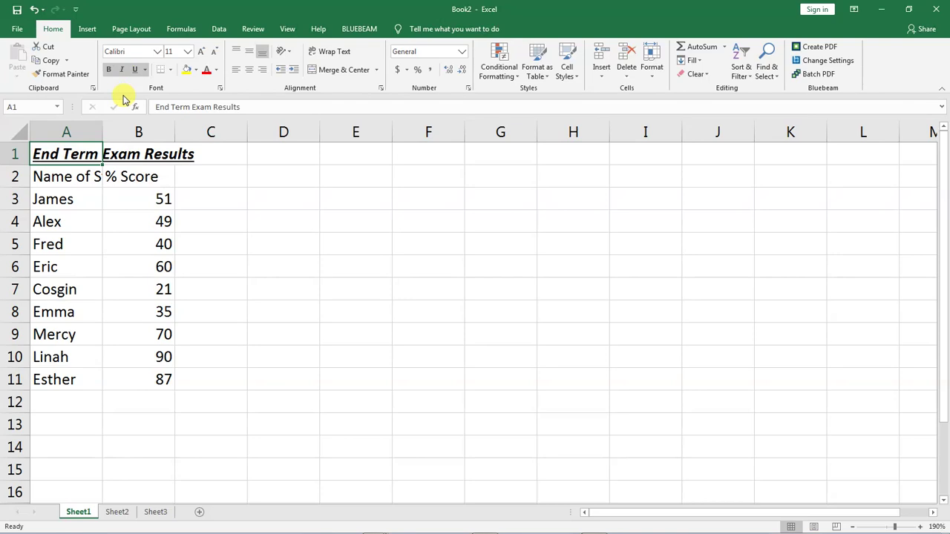
left_click(124, 72)
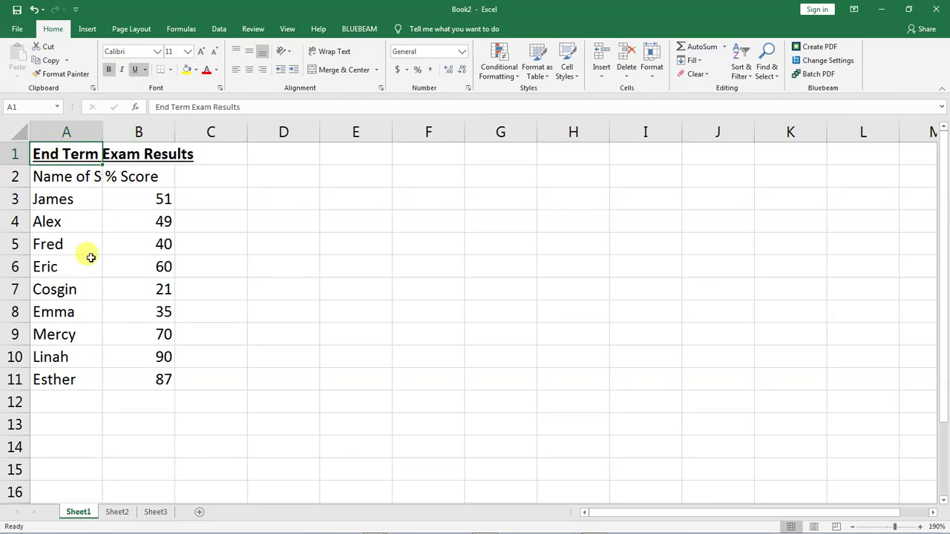
left_click(216, 70)
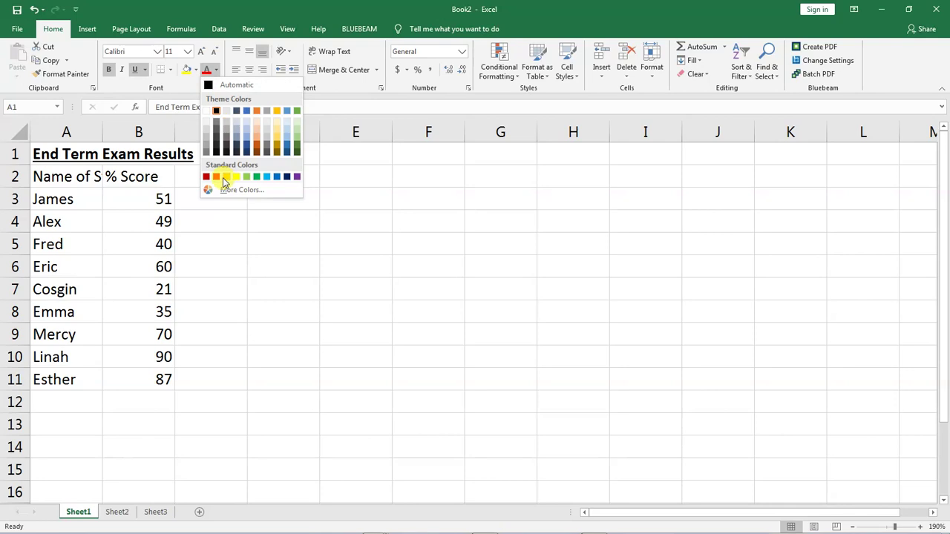
left_click(175, 83)
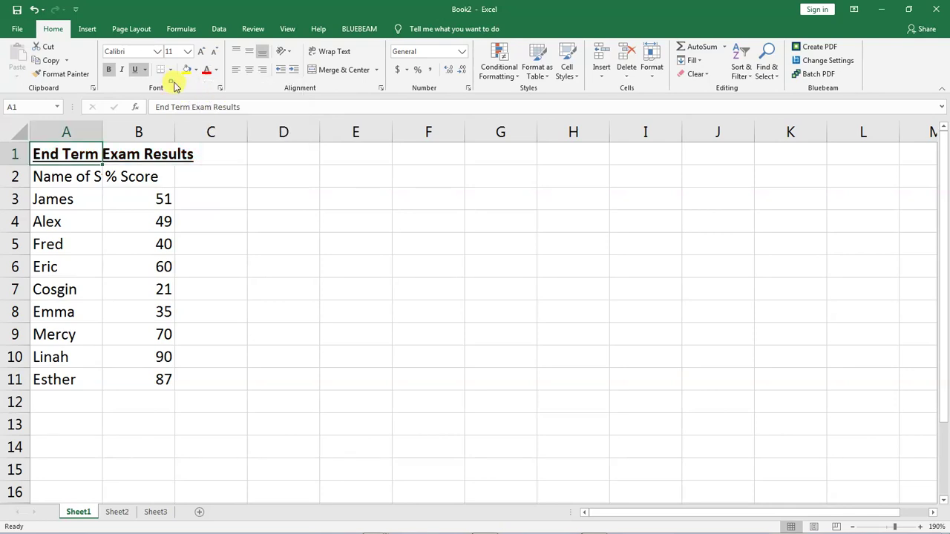
left_click(216, 71)
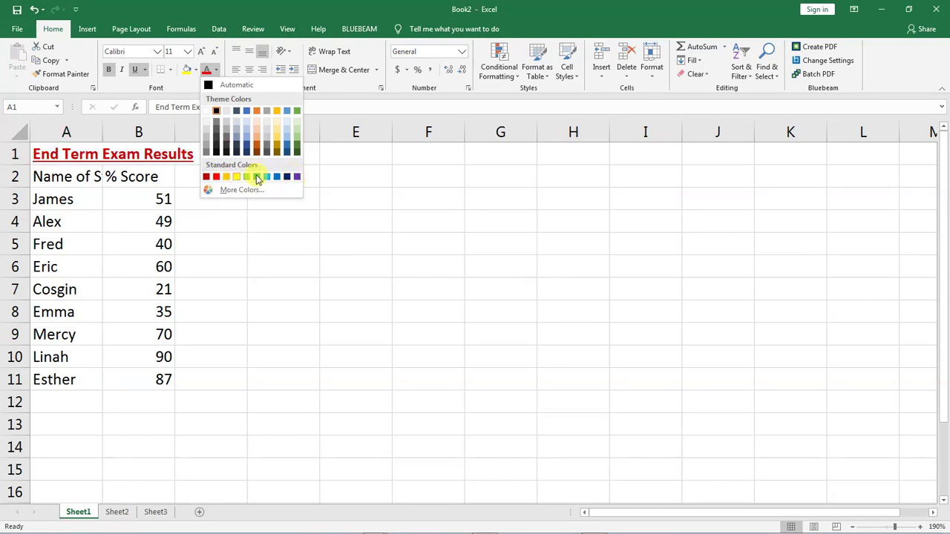
left_click(332, 175)
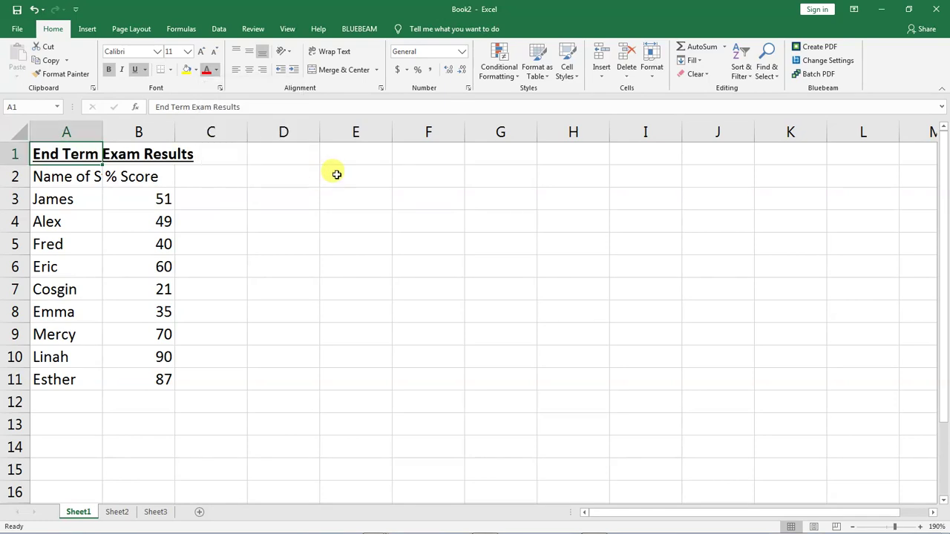
left_click(195, 70)
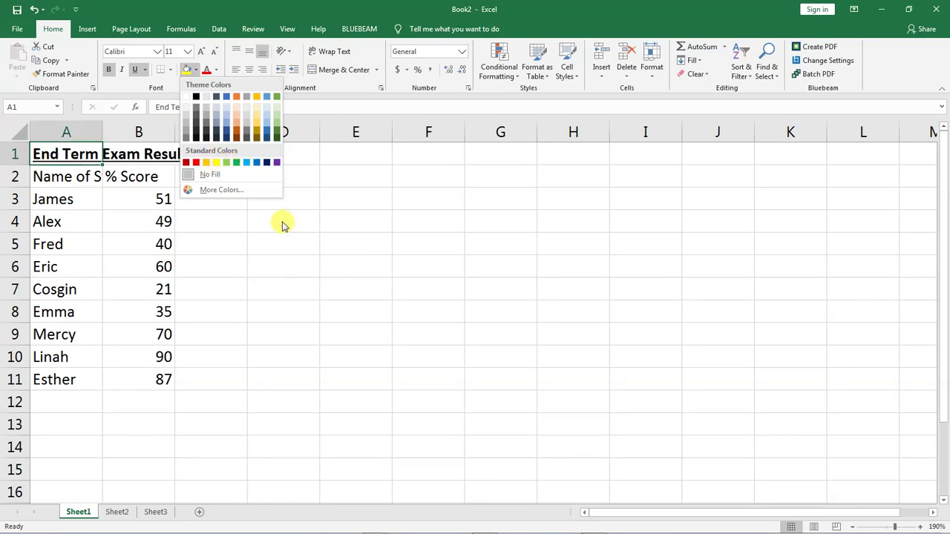
key("Escape")
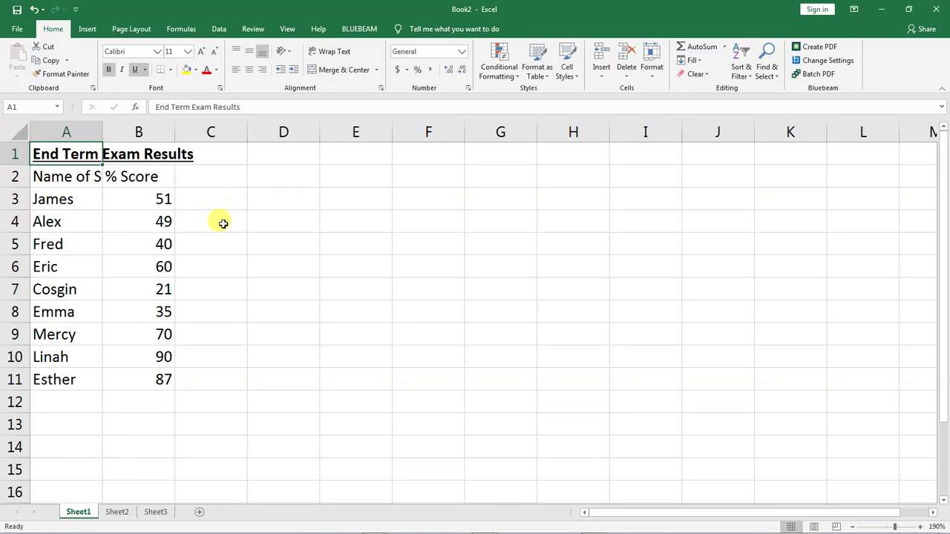
left_click(223, 222)
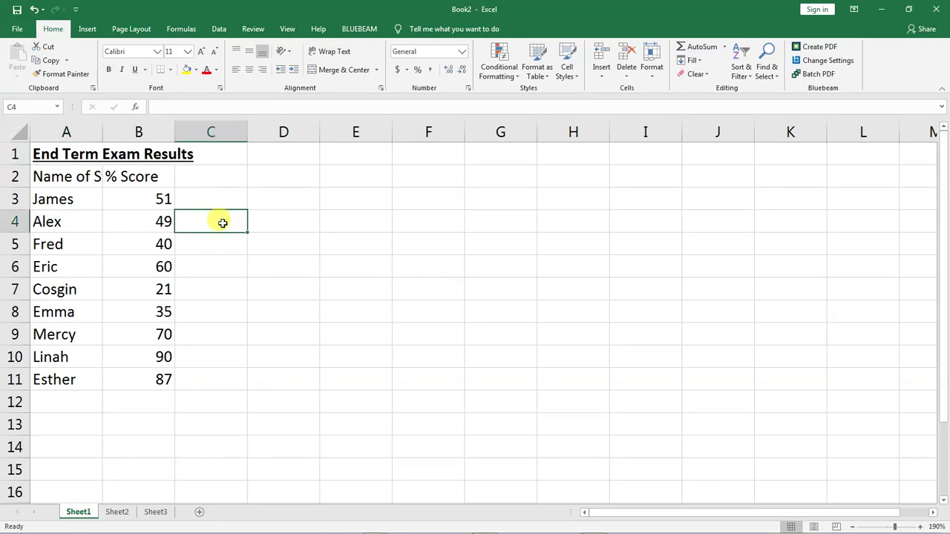
left_click(70, 179)
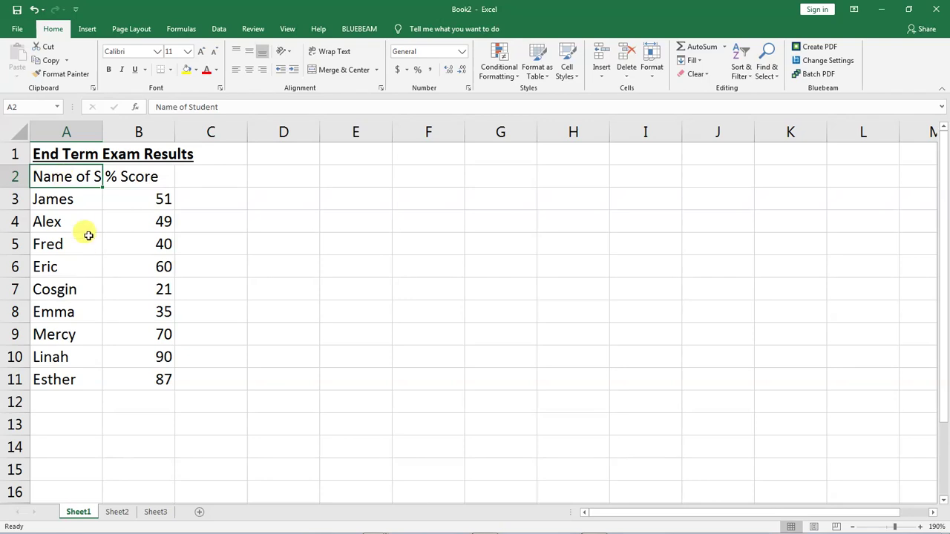
key("Down")
key("Down")
left_click(83, 178)
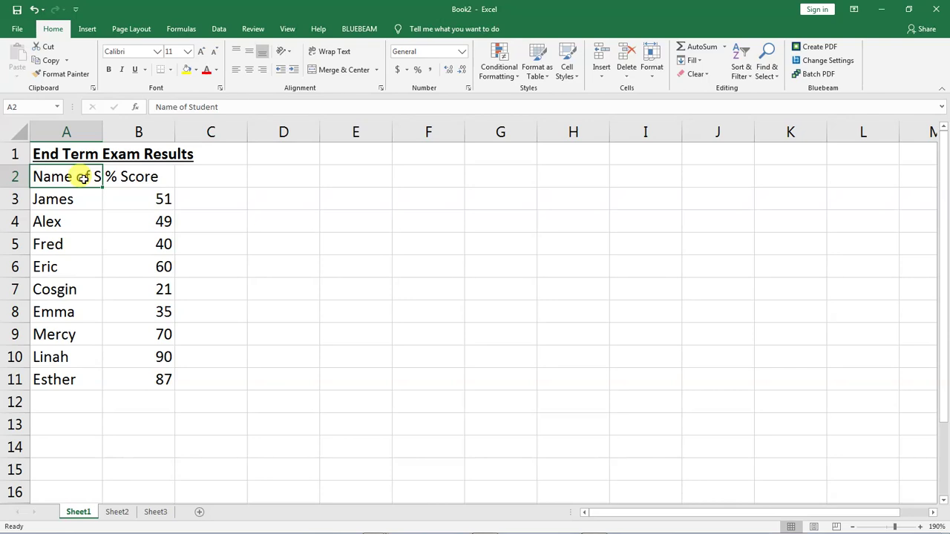
left_click(89, 221)
left_click(91, 181)
left_click_drag(102, 131, 126, 139)
AutoFit column A so 'Name of Student' shows in full
left_click(103, 209)
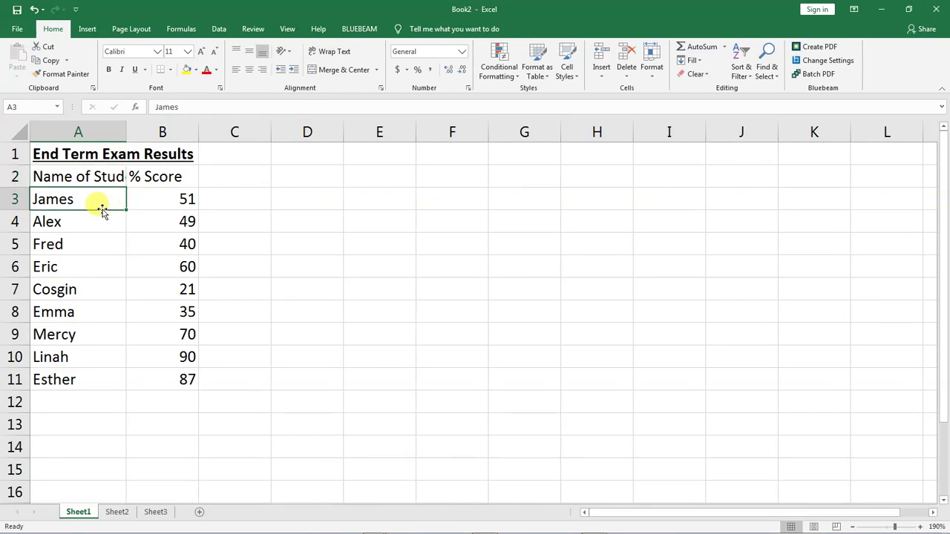
left_click(52, 178)
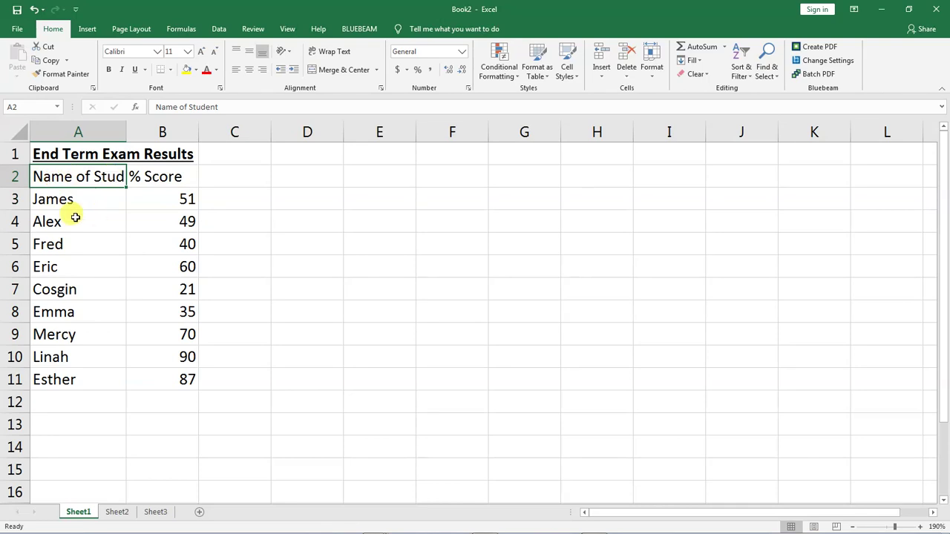
double_click(126, 132)
left_click(141, 213)
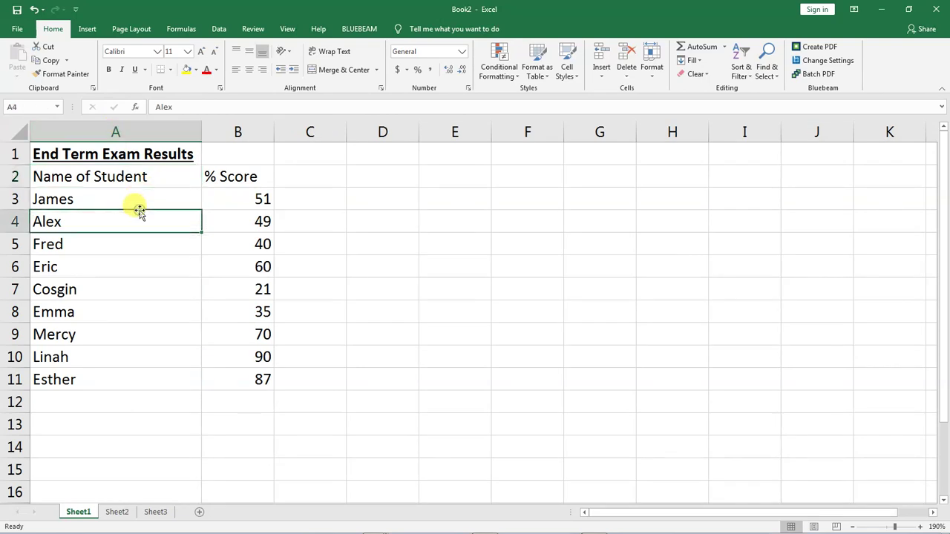
left_click(117, 175)
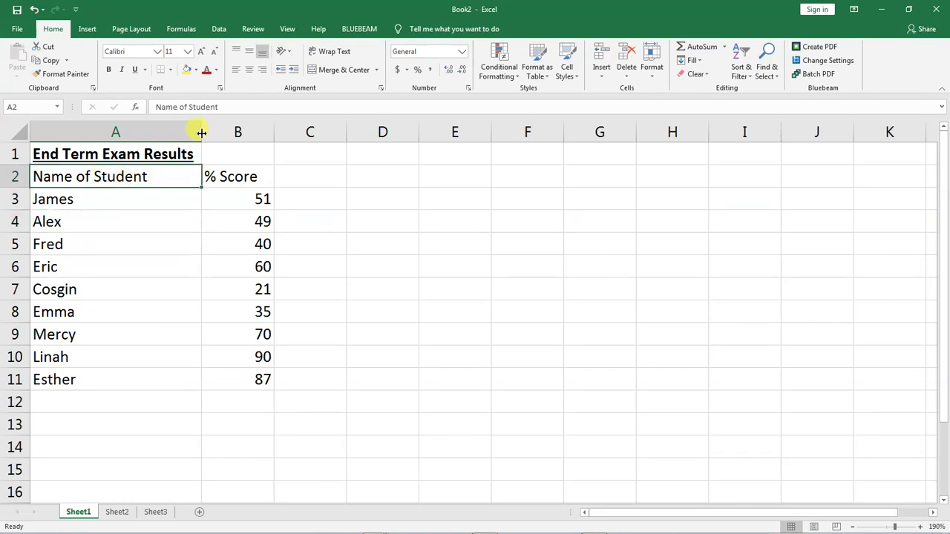
Merge and centre the 'End Term Exam Results' title across A1:B1
left_click(141, 153)
left_click(149, 171)
left_click(148, 153)
left_click(149, 174)
left_click(147, 154)
left_click(146, 176)
left_click(139, 155)
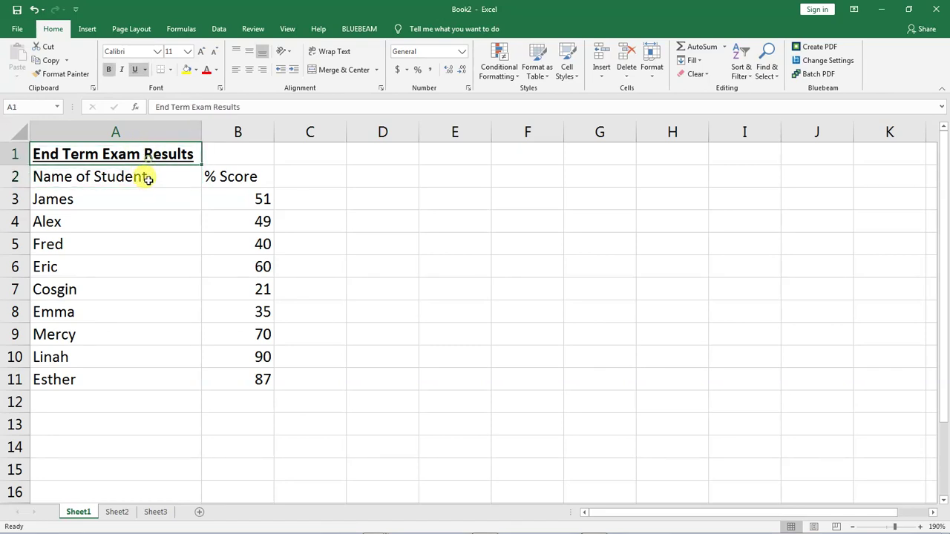
left_click(152, 178)
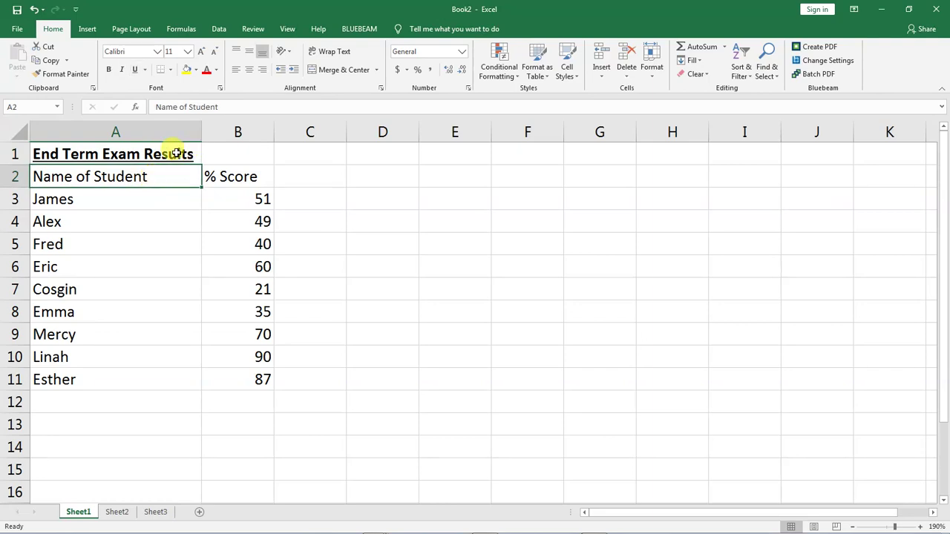
left_click(128, 154)
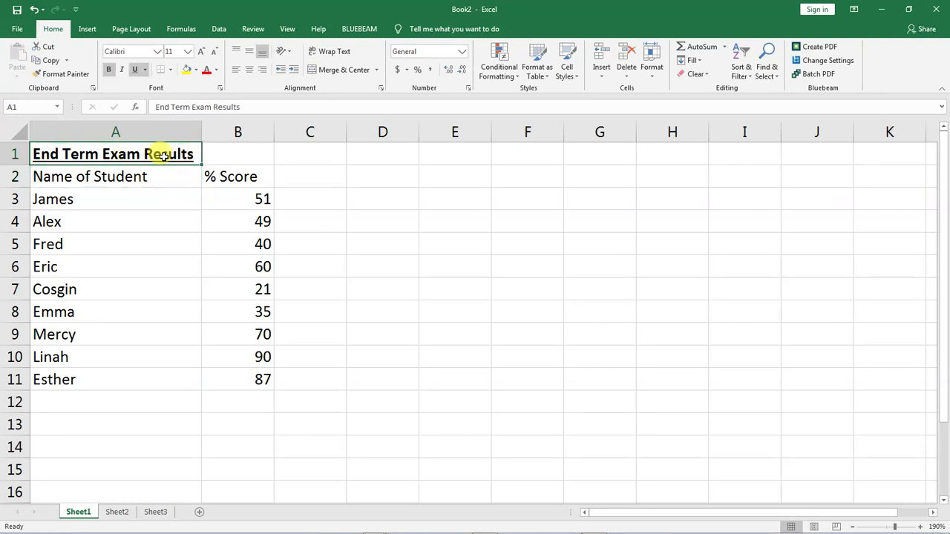
left_click(235, 150)
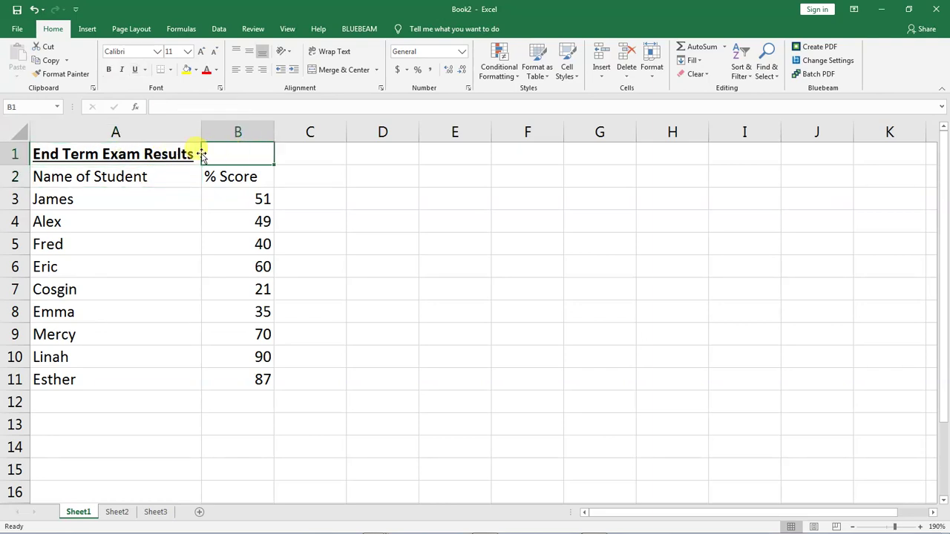
left_click(125, 153)
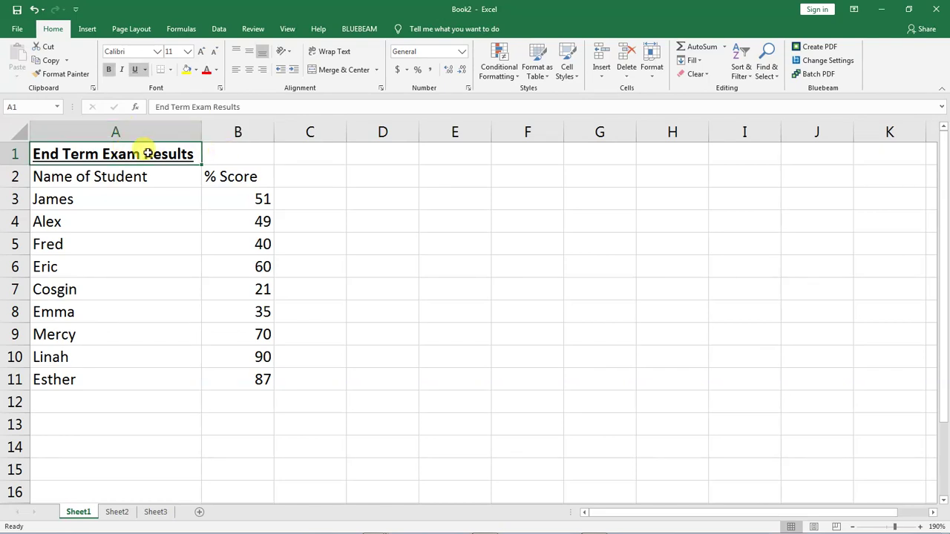
left_click(223, 154)
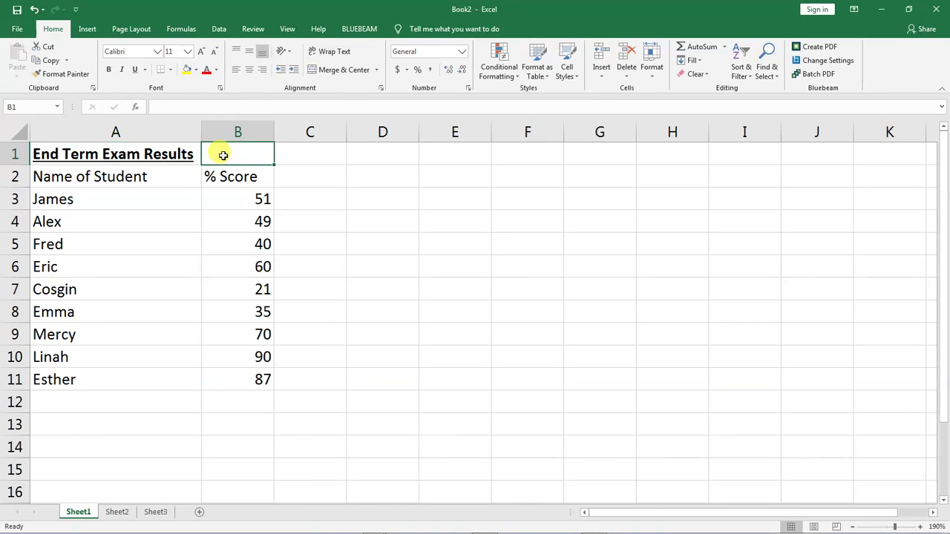
left_click_drag(37, 154, 223, 156)
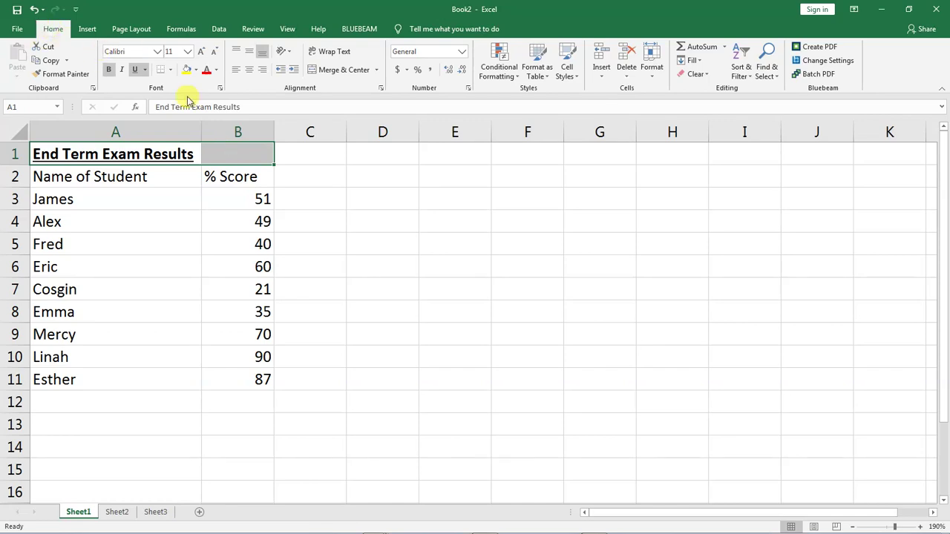
left_click(331, 72)
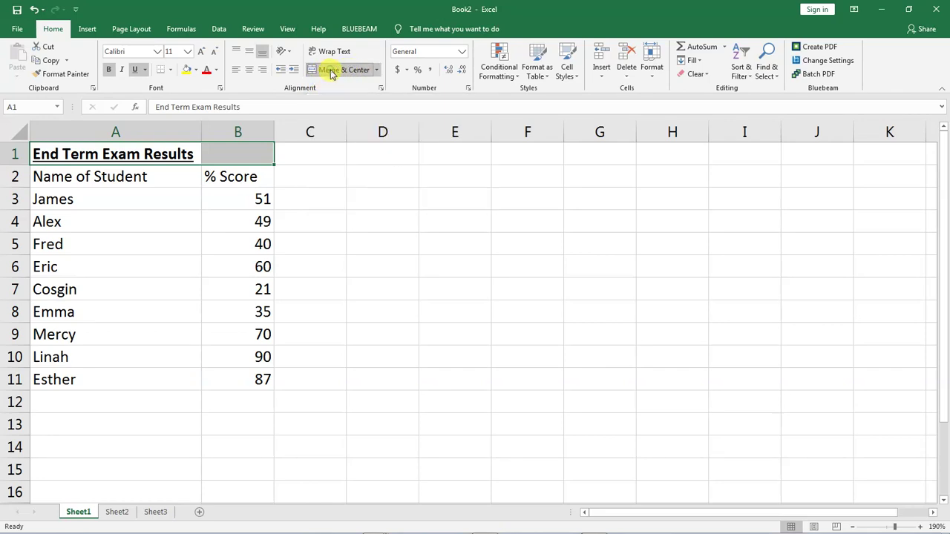
left_click(155, 199)
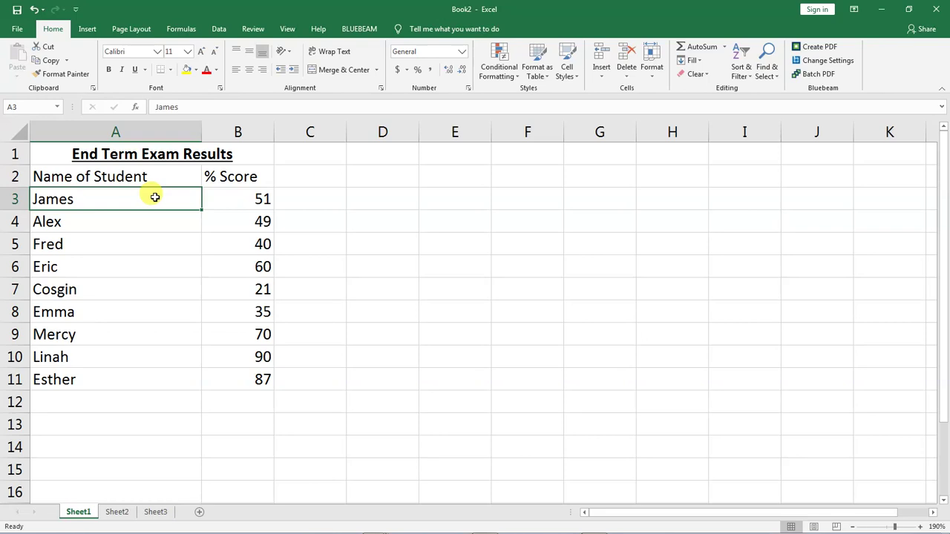
left_click(52, 179)
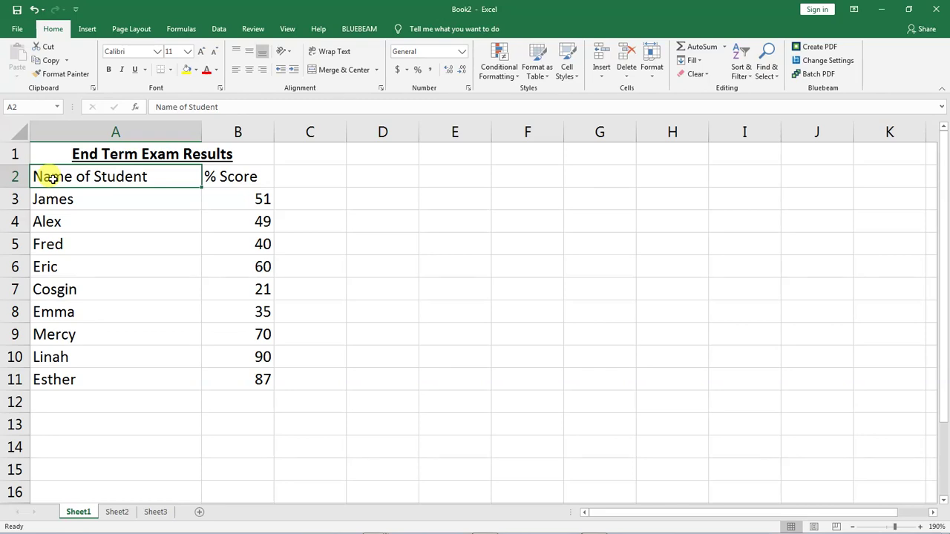
left_click(214, 175)
Bold the 'Name of Student' and '% Score' headers in A2:B2
mouse_move(49, 179)
left_mouse_down()
mouse_move(36, 174)
mouse_move(216, 176)
left_mouse_up()
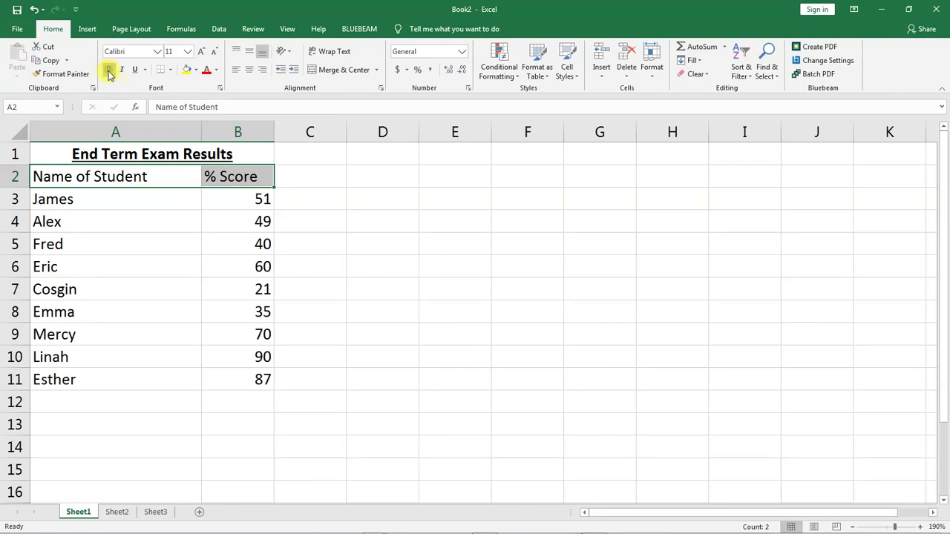
left_click(109, 72)
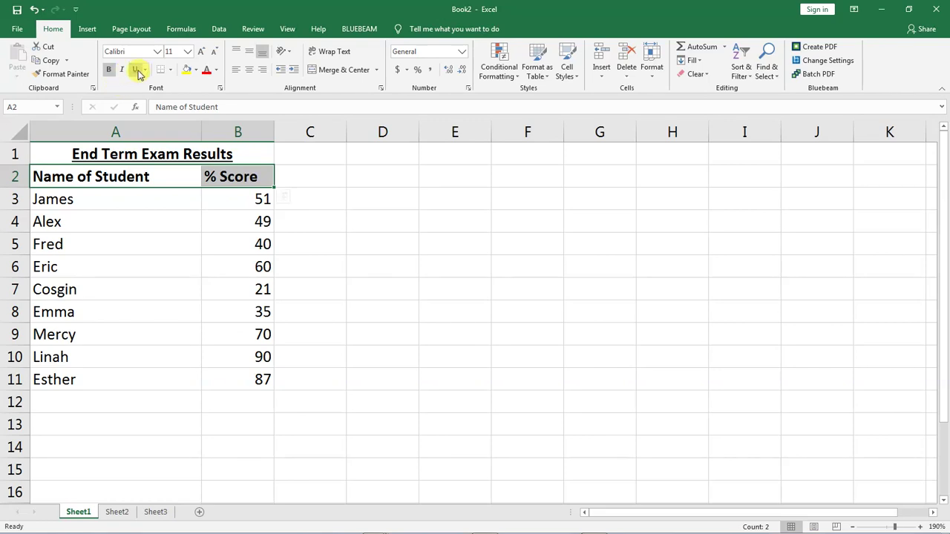
left_click(136, 214)
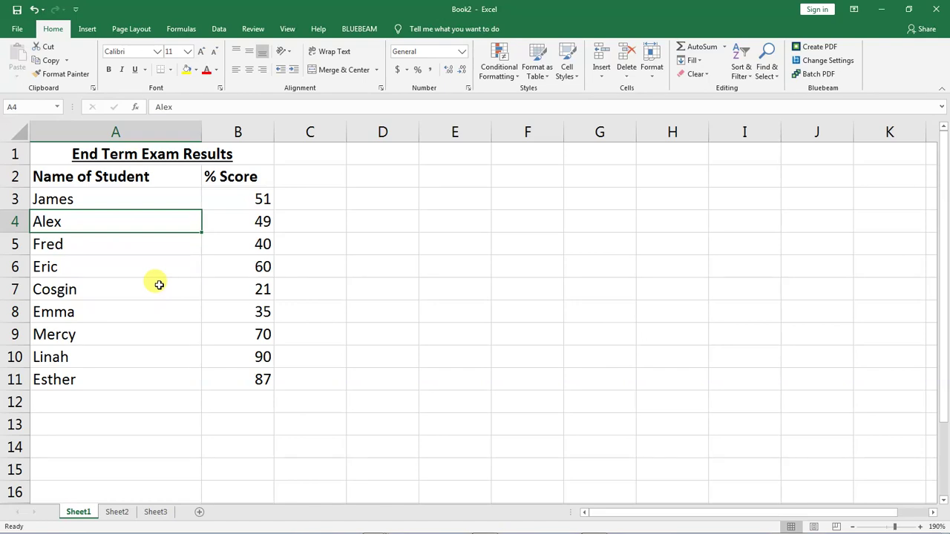
left_click(289, 245)
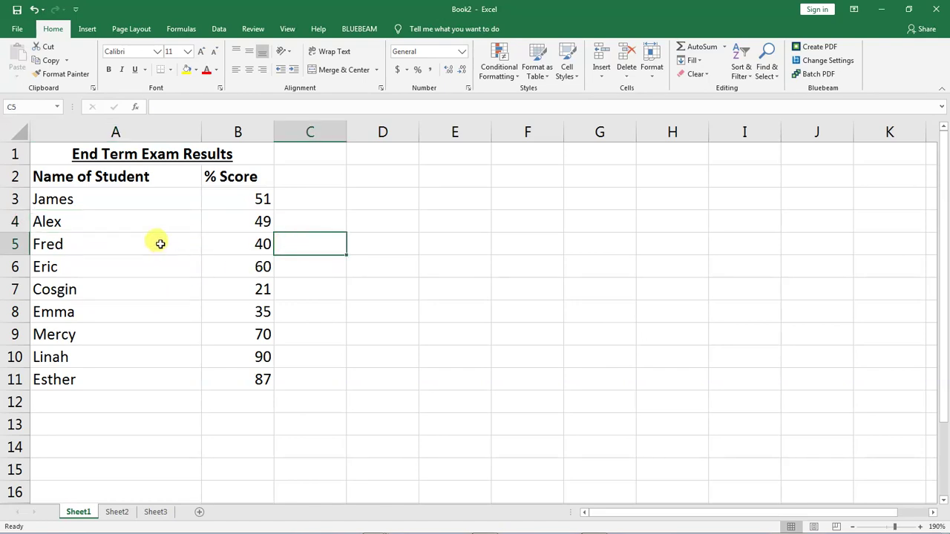
left_click(160, 244)
left_click(140, 310)
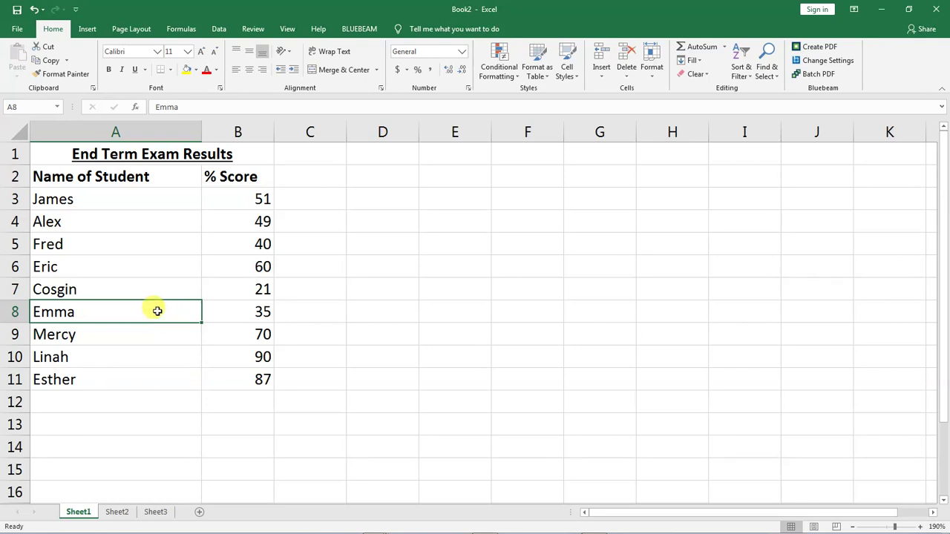
scroll(156, 310, "down", 5)
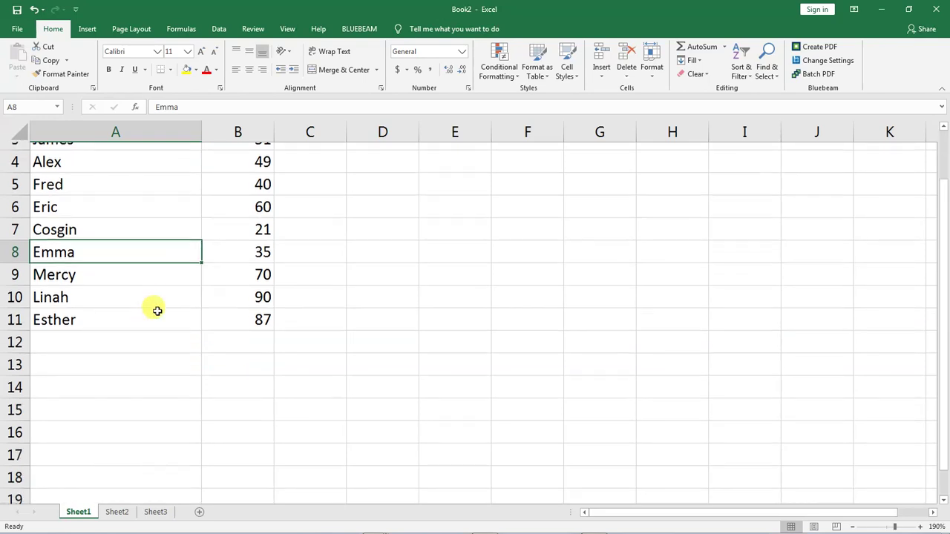
scroll(141, 318, "up", 2)
scroll(137, 322, "up", 3)
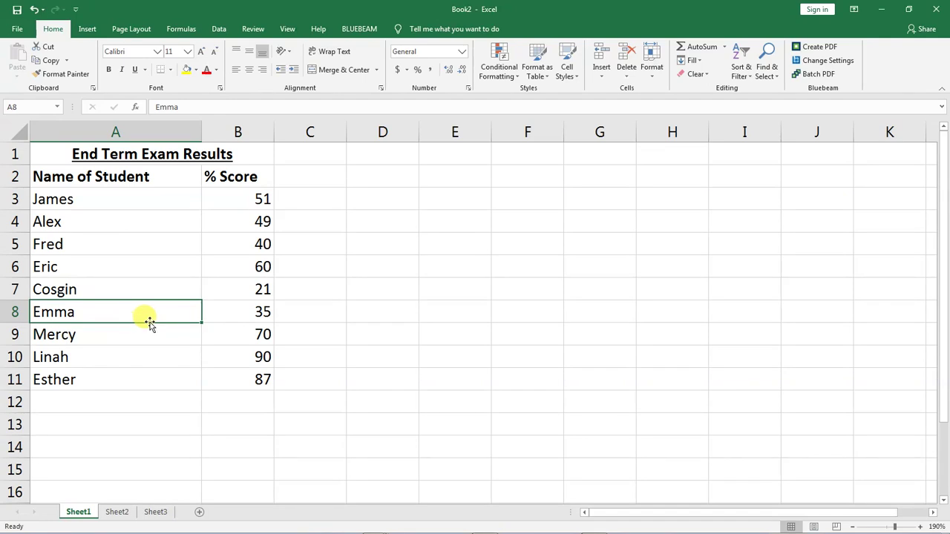
scroll(148, 322, "down", 10)
scroll(141, 334, "down", 14)
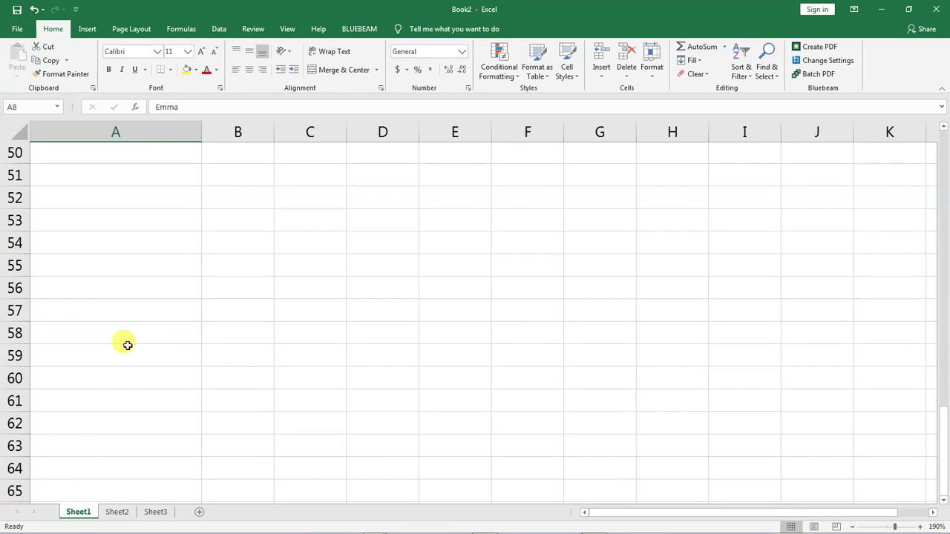
scroll(129, 344, "up", 5)
scroll(128, 343, "up", 19)
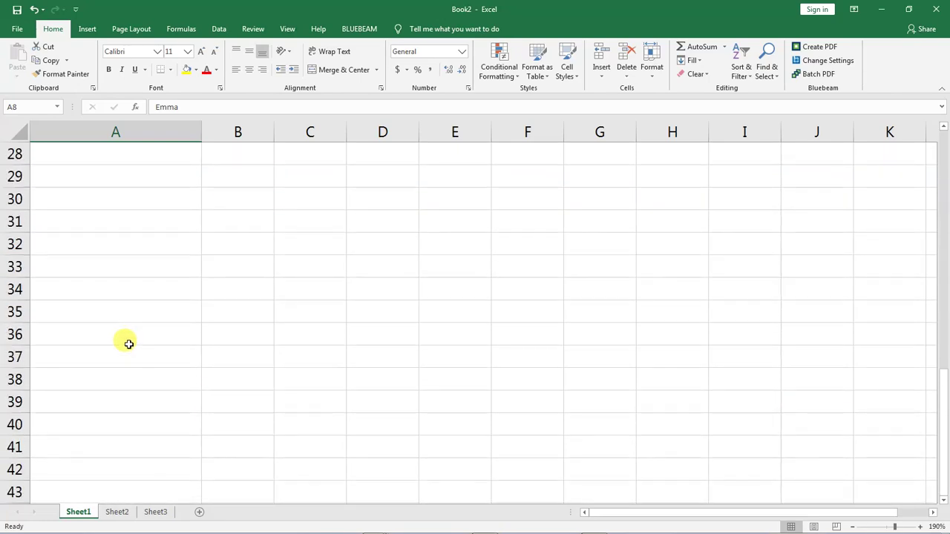
left_click_drag(39, 176, 261, 176)
scroll(129, 240, "down", 12)
scroll(129, 239, "up", 12)
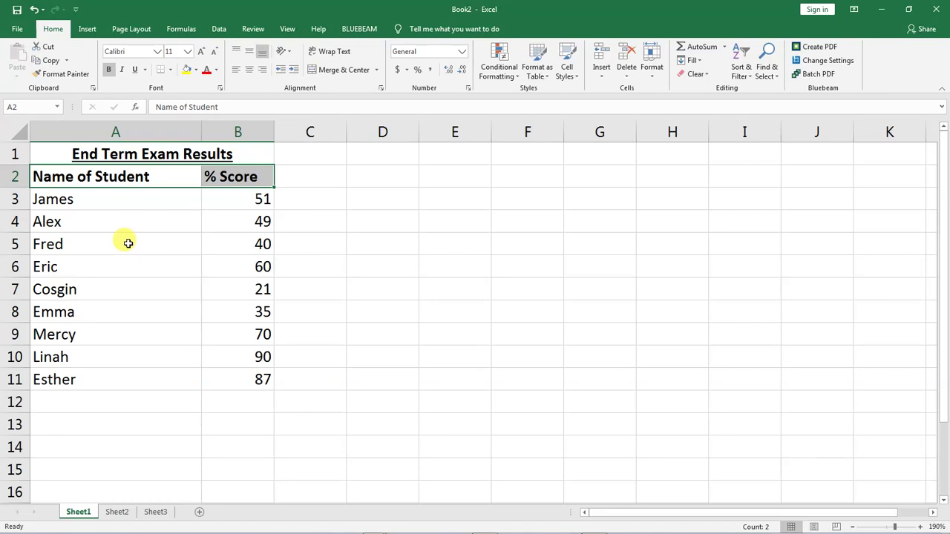
left_click(128, 244)
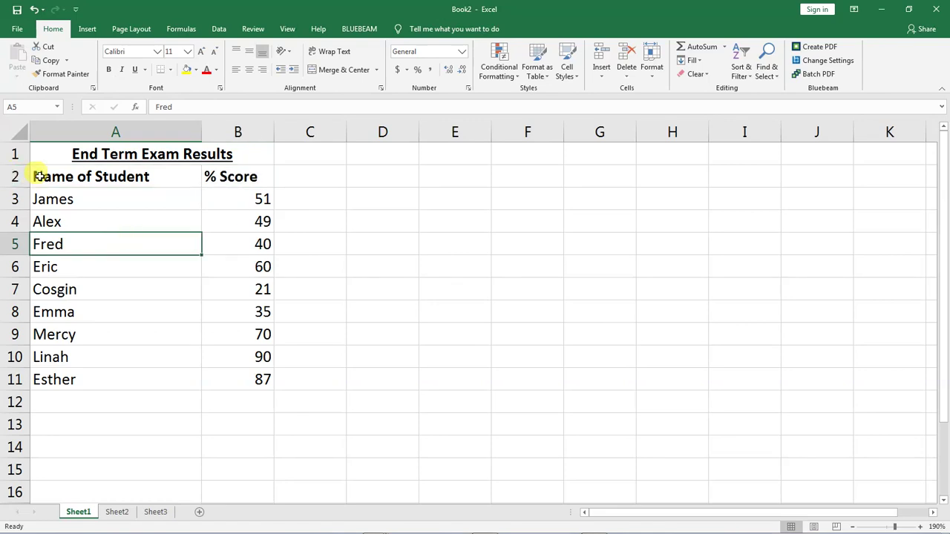
left_click(38, 176)
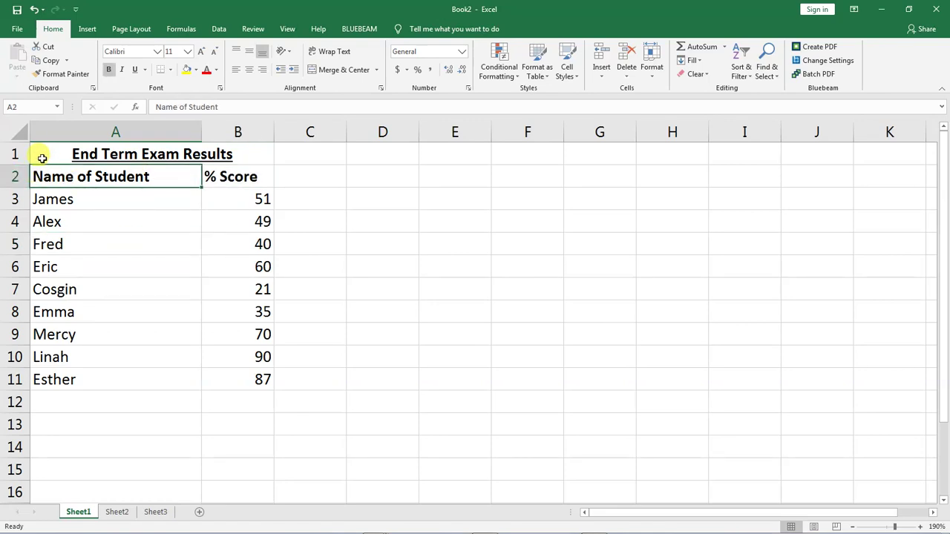
left_click(42, 153)
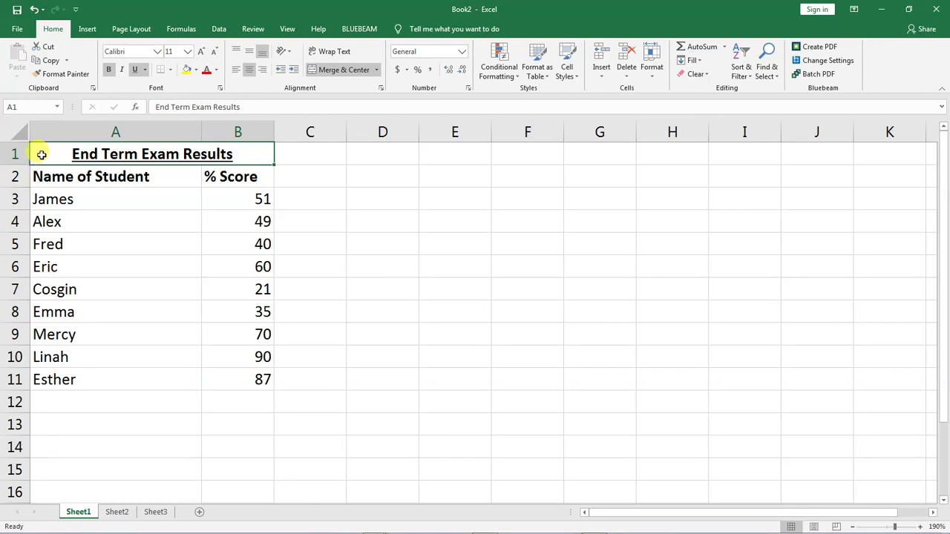
left_click(15, 153)
left_click(15, 176)
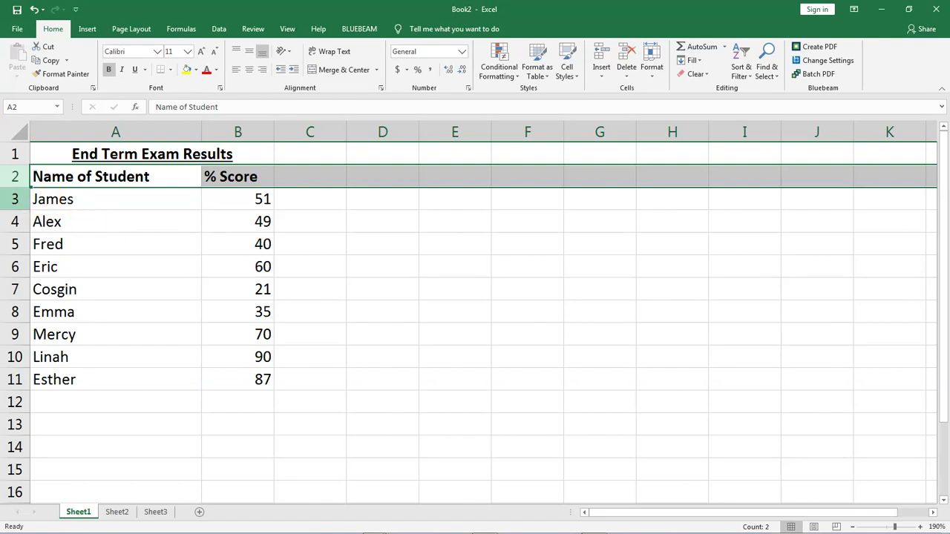
left_click(9, 199)
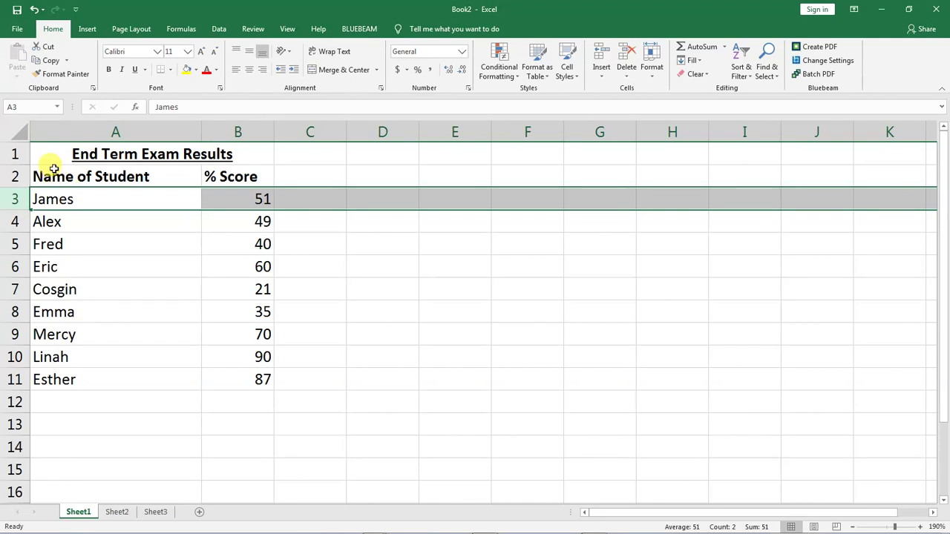
left_click(108, 227)
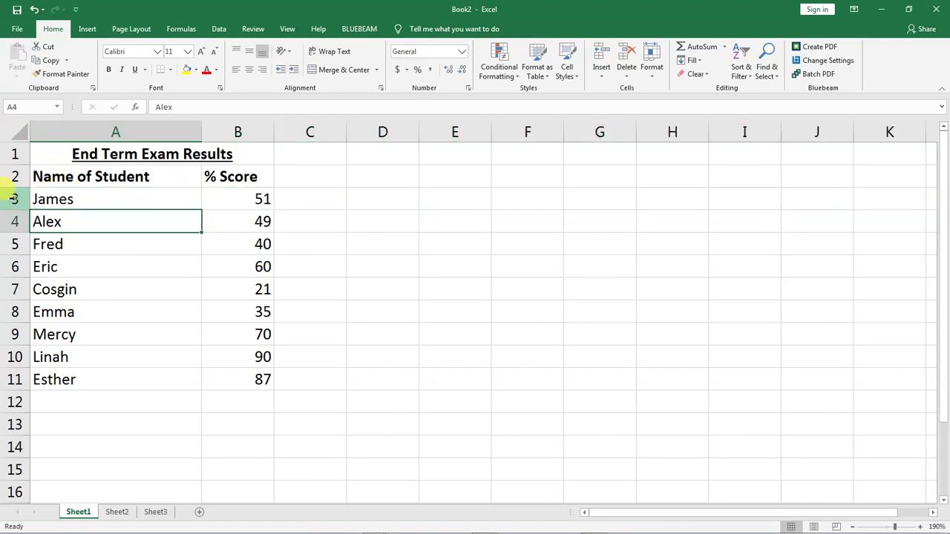
left_click(13, 199)
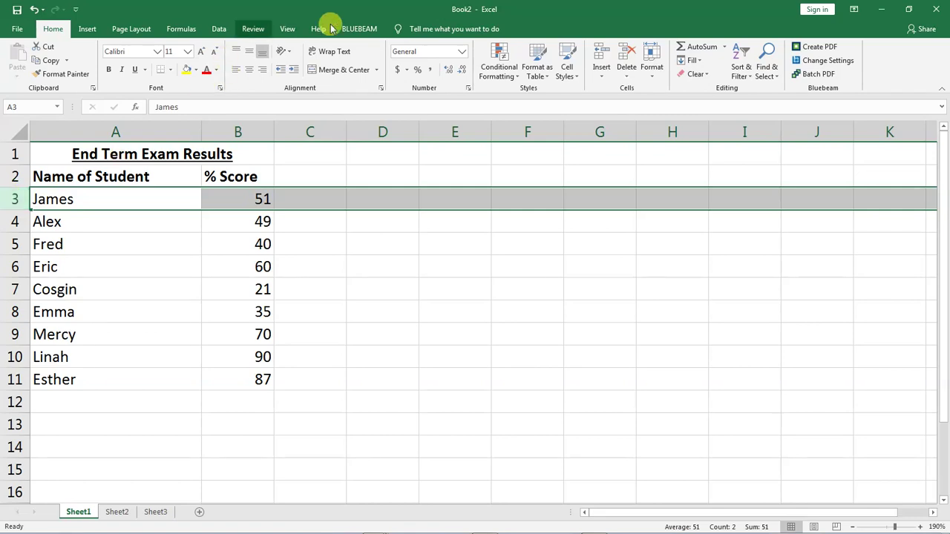
Freeze the top title row and scroll to confirm it stays fixed
left_click(287, 28)
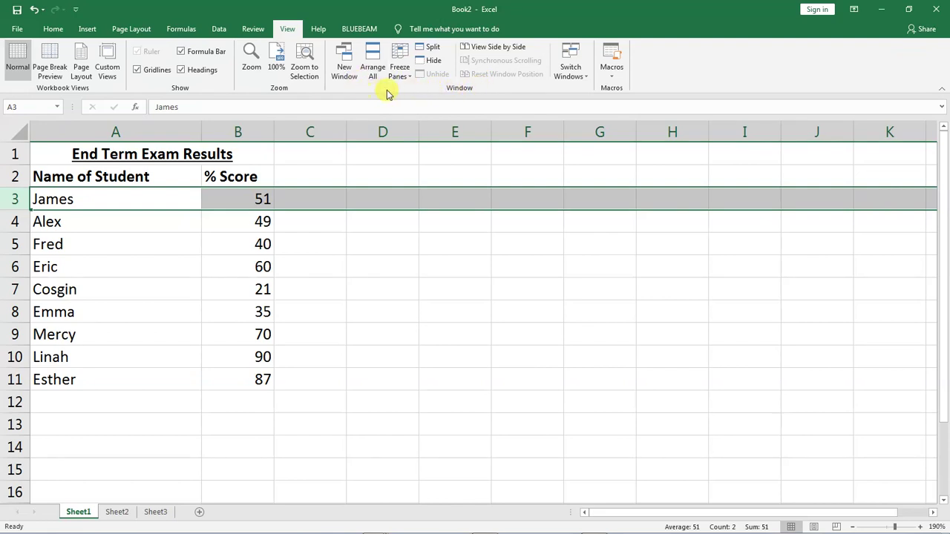
left_click(399, 53)
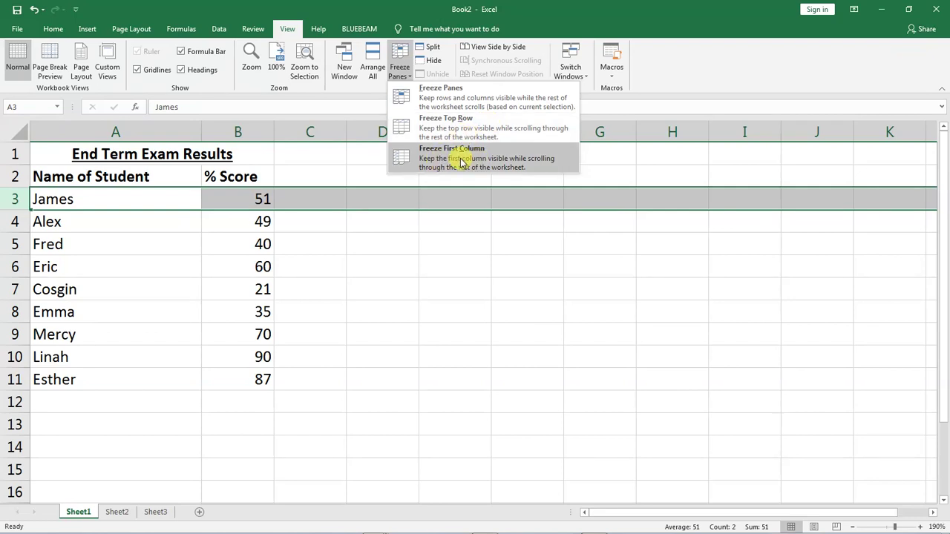
left_click(458, 126)
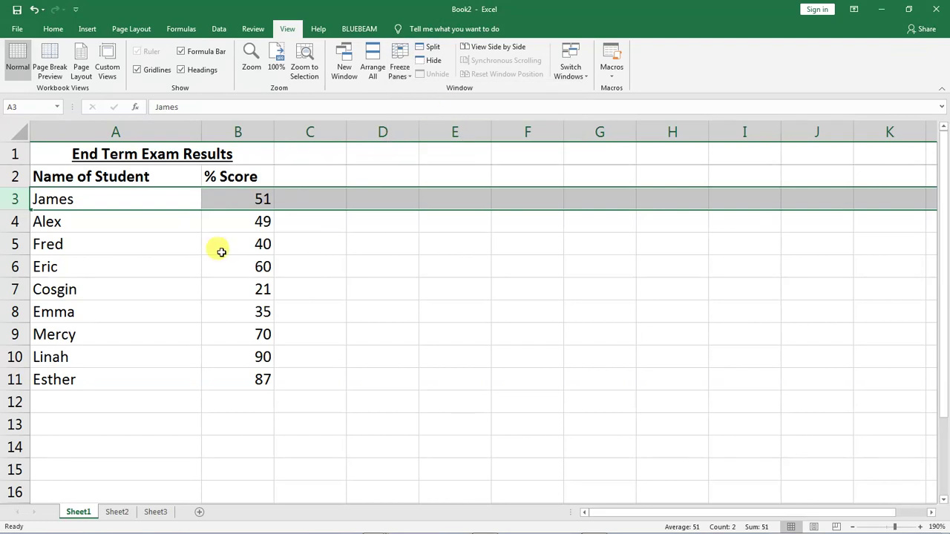
scroll(221, 252, "down", 2)
scroll(221, 252, "down", 3)
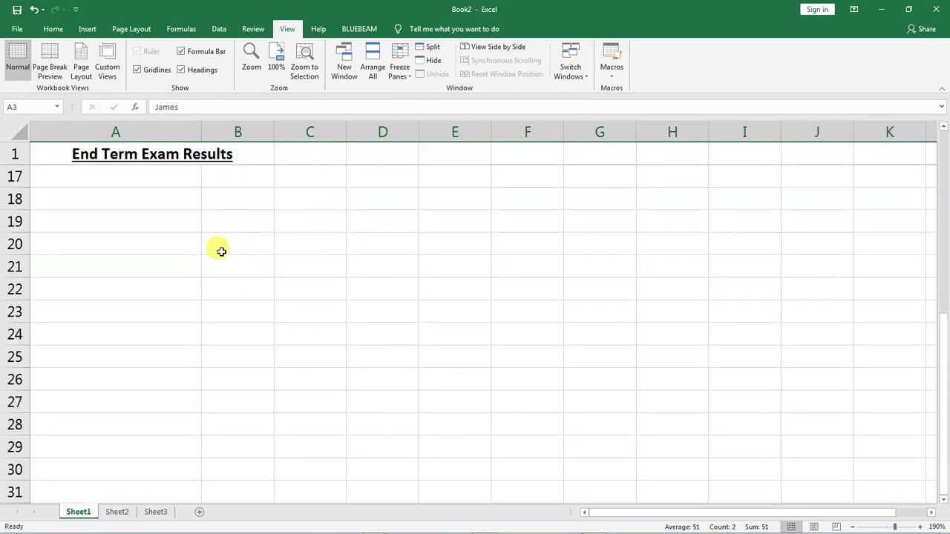
scroll(221, 251, "up", 2)
scroll(221, 252, "up", 3)
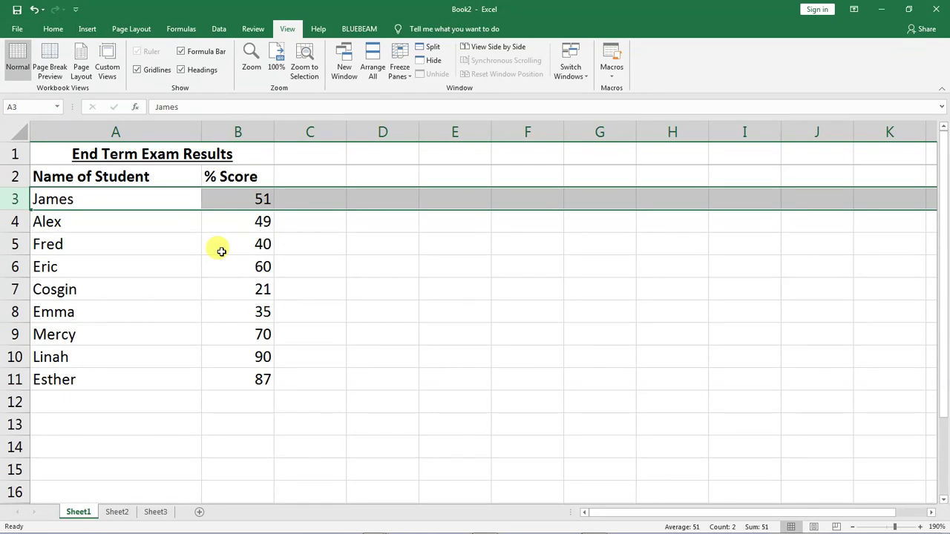
scroll(221, 251, "down", 12)
scroll(221, 252, "up", 11)
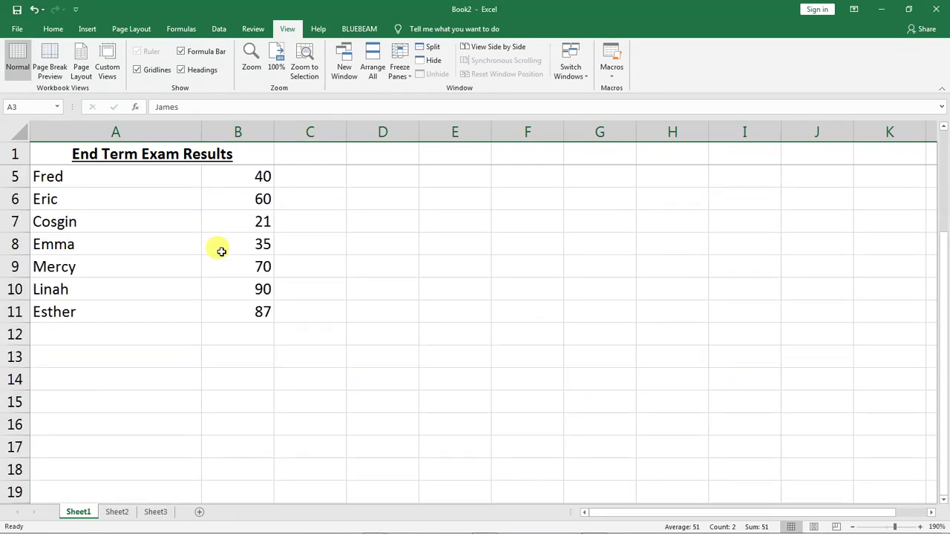
scroll(221, 252, "up", 1)
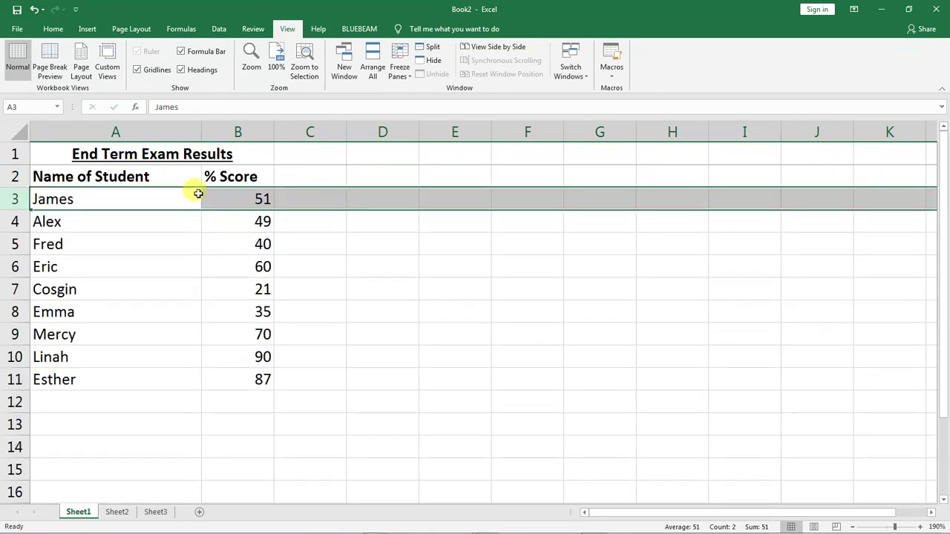
Unfreeze the top row, then freeze panes at row 3 to lock rows 1 and 2
left_click(14, 154)
left_click_drag(15, 155, 17, 172)
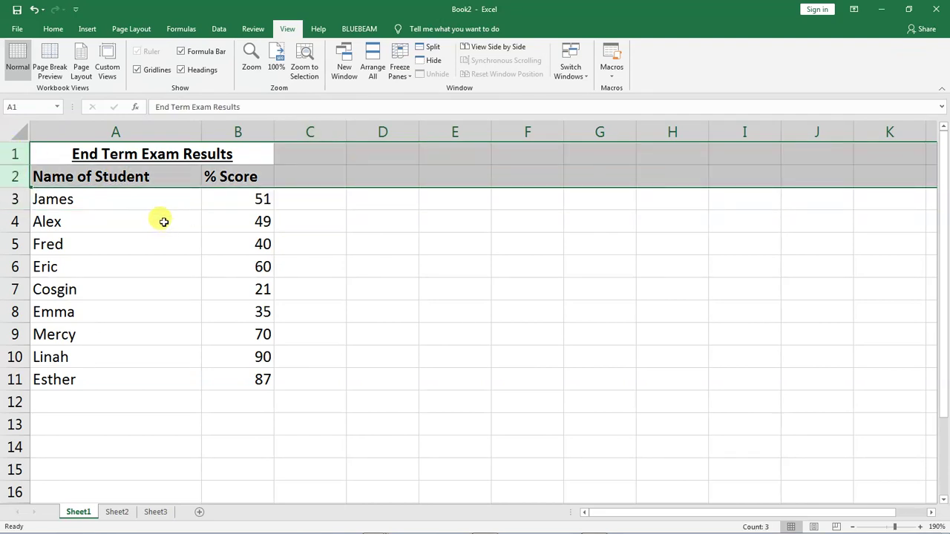
left_click(146, 239)
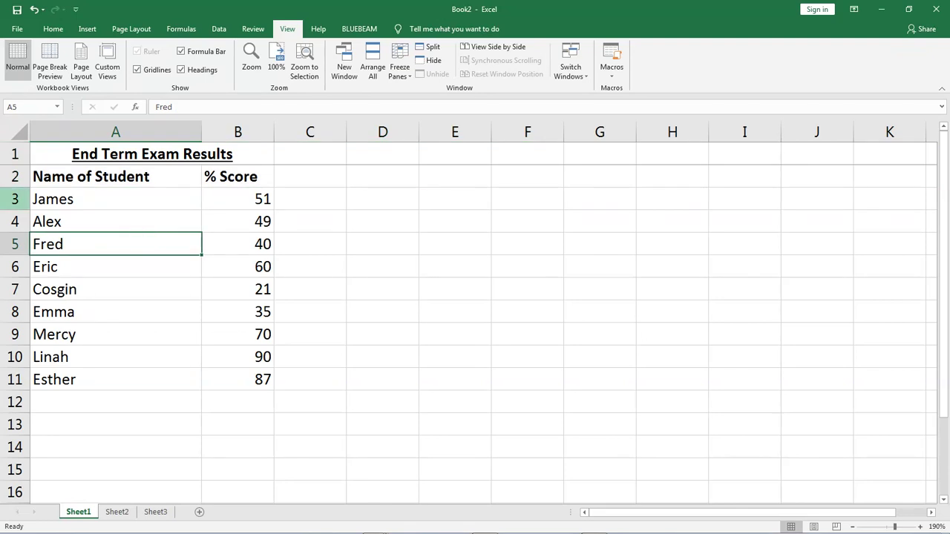
left_click(15, 199)
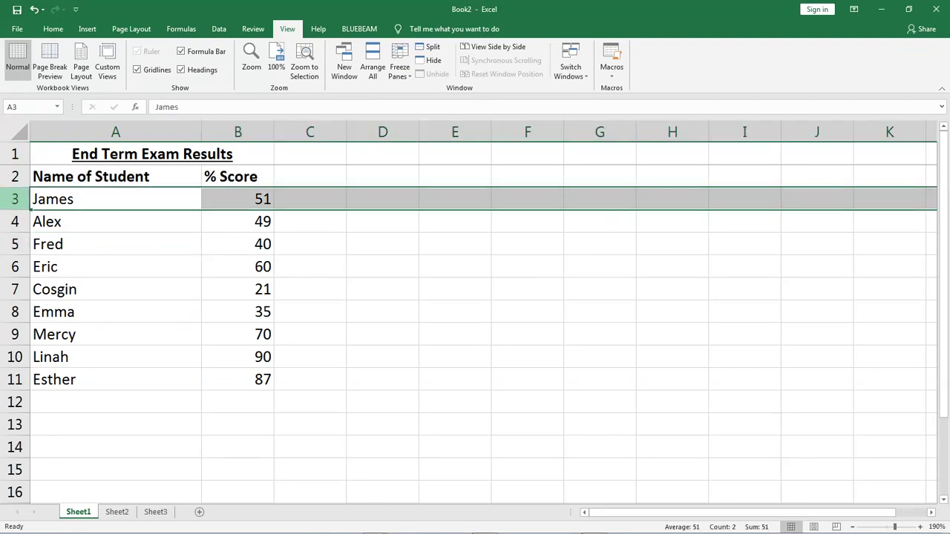
left_click(409, 63)
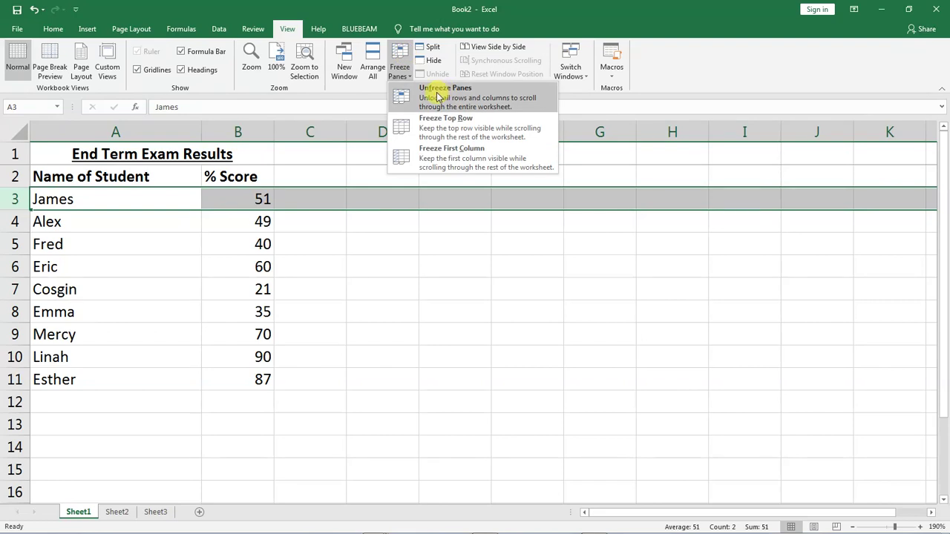
left_click(438, 97)
left_click(404, 70)
left_click(437, 96)
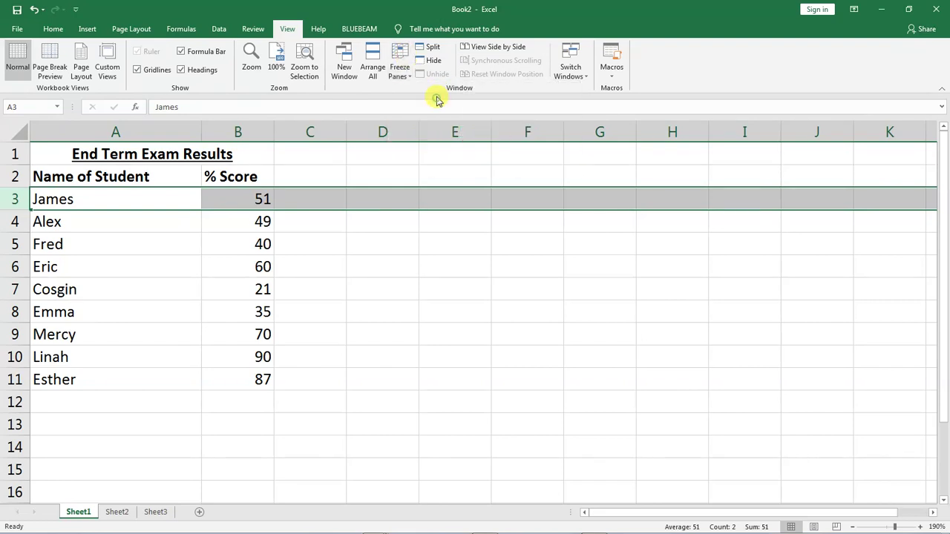
Scroll down and back up through the student rows to check both header rows stay frozen
left_click(180, 301)
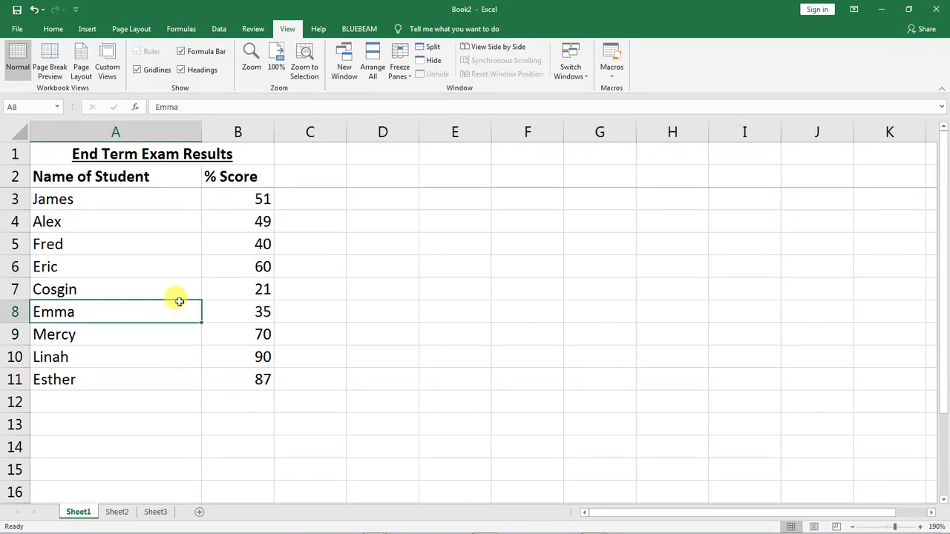
scroll(182, 275, "down", 17)
scroll(183, 280, "down", 11)
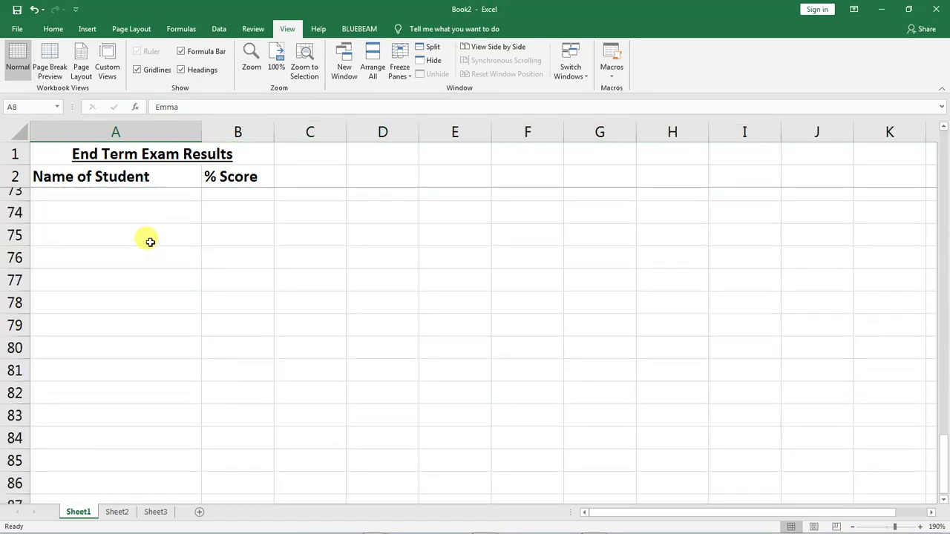
left_click(57, 151)
left_click(65, 175)
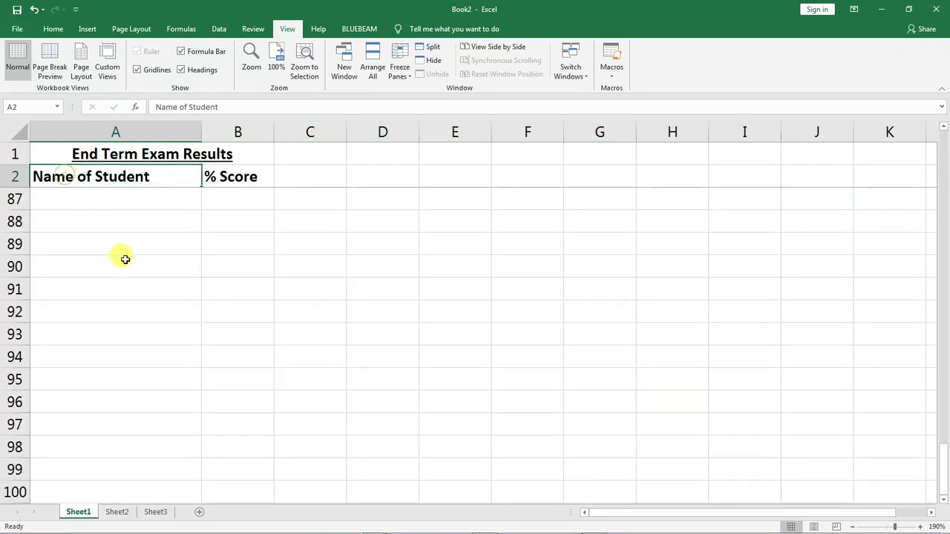
scroll(146, 275, "down", 13)
scroll(148, 278, "down", 20)
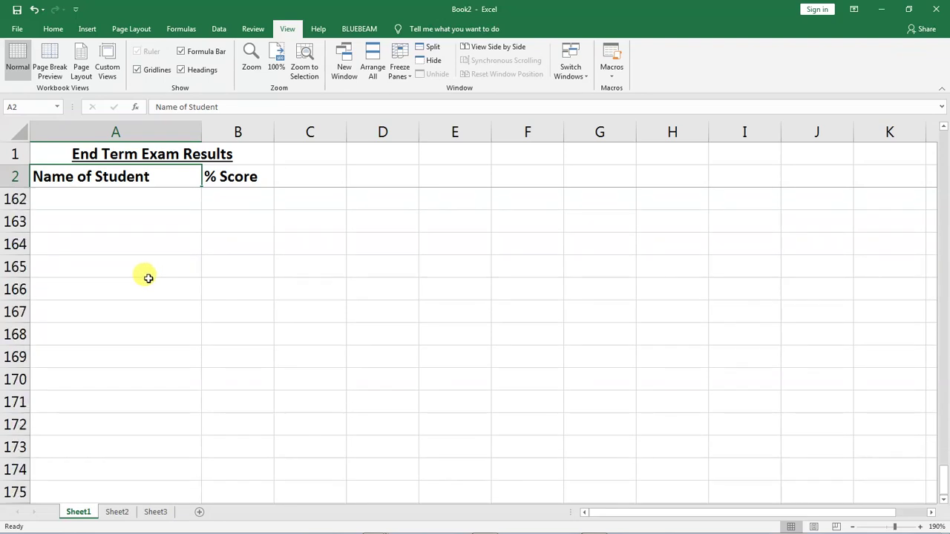
scroll(148, 279, "down", 20)
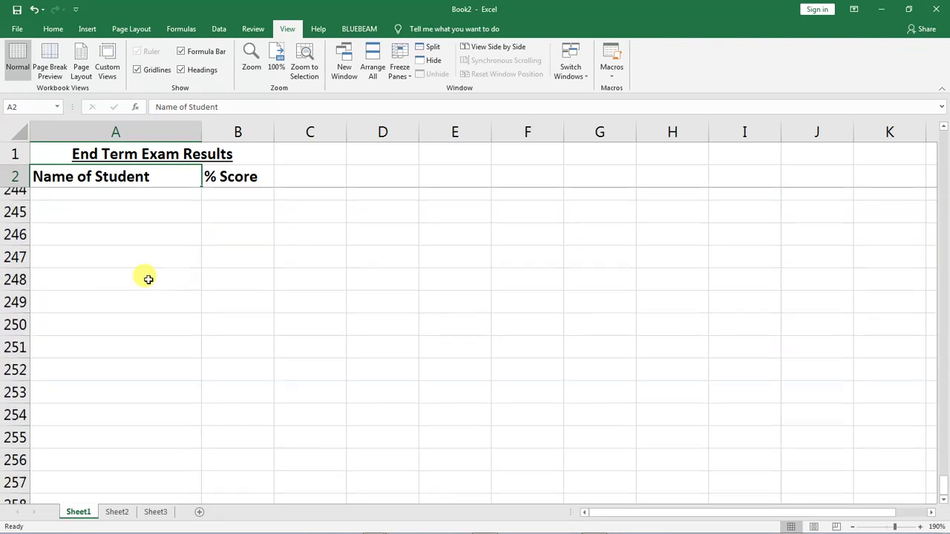
scroll(148, 279, "down", 20)
scroll(148, 279, "down", 15)
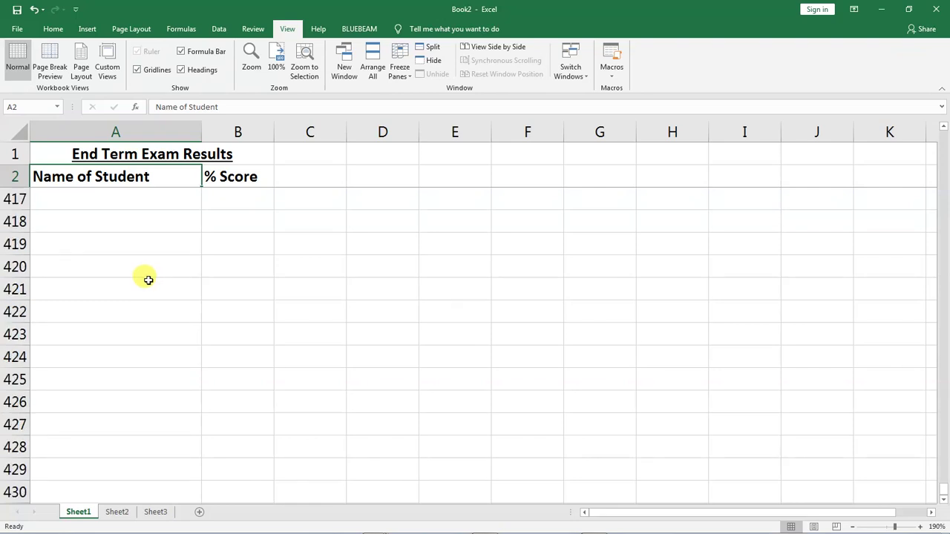
scroll(148, 279, "down", 20)
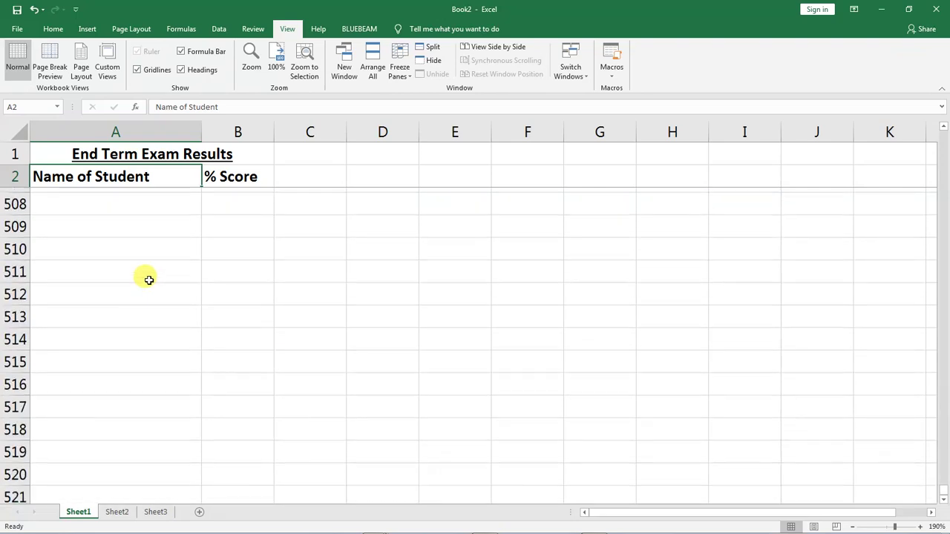
scroll(149, 280, "down", 16)
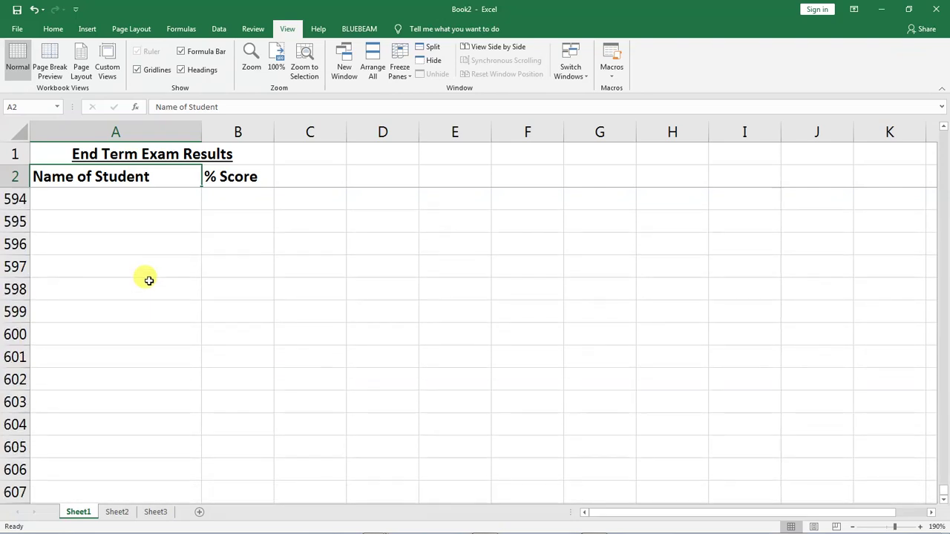
scroll(148, 280, "down", 20)
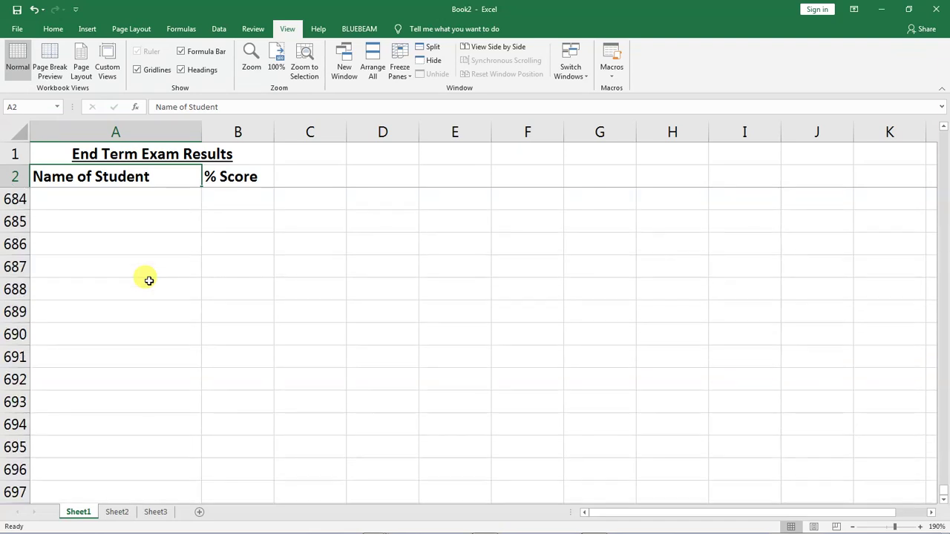
scroll(148, 280, "down", 7)
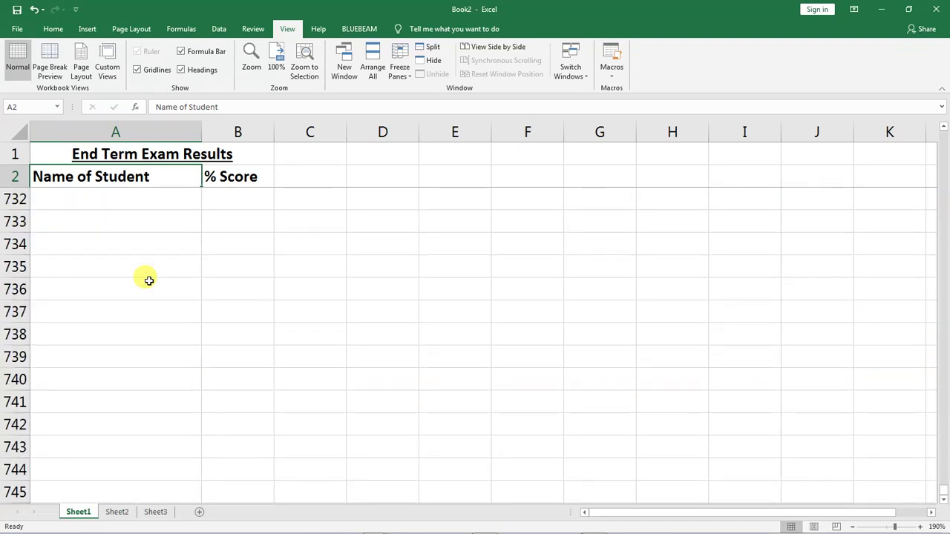
scroll(148, 280, "up", 11)
scroll(148, 280, "up", 12)
scroll(148, 281, "up", 20)
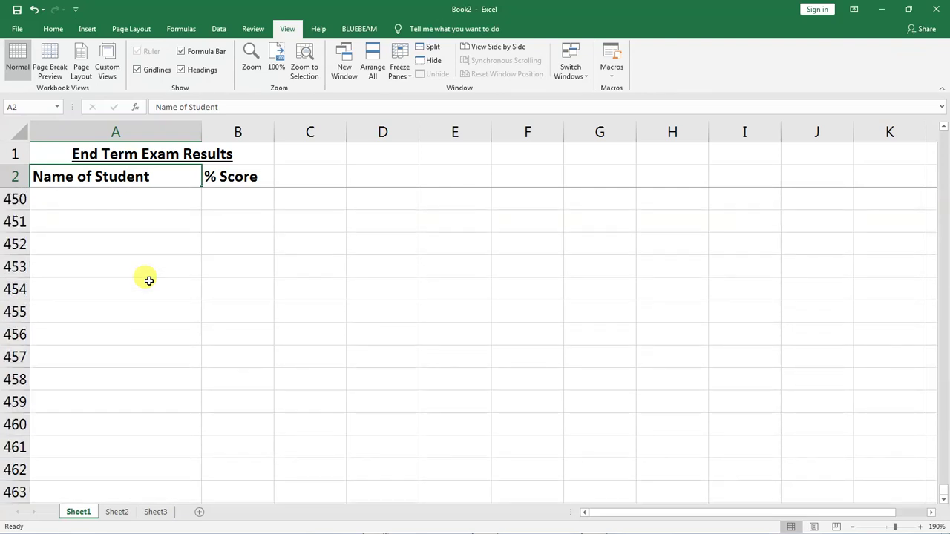
scroll(148, 281, "up", 20)
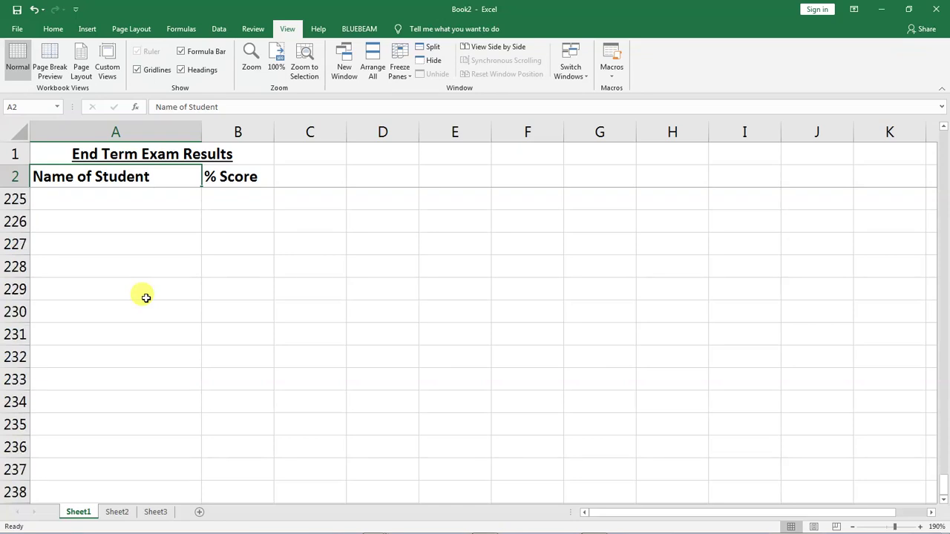
scroll(146, 298, "up", 20)
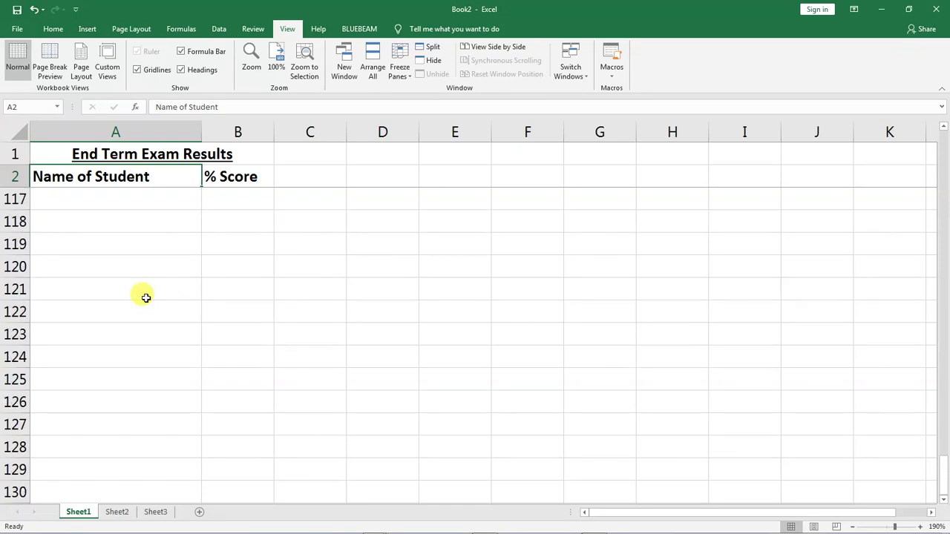
scroll(146, 298, "up", 20)
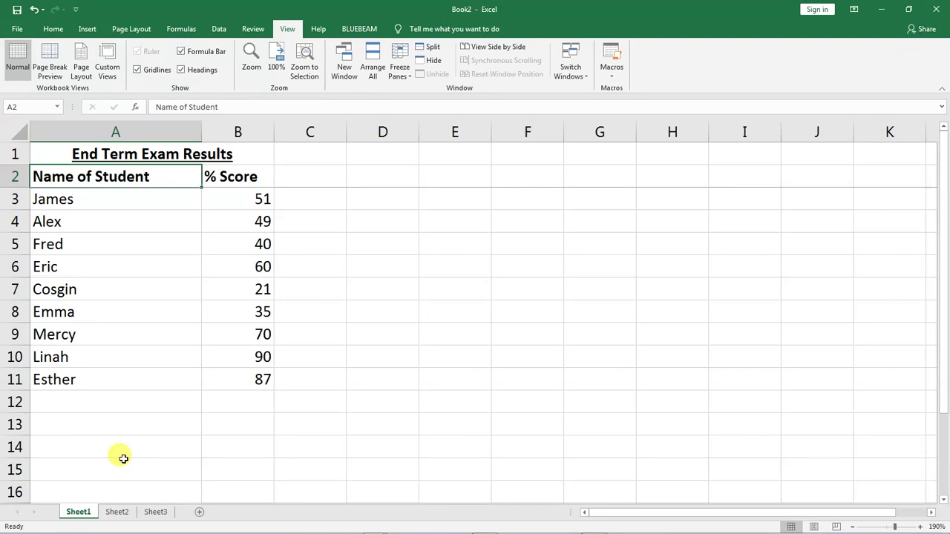
Look at the empty Sheet2 and Sheet3, then return to the exam results on Sheet1
left_click(115, 515)
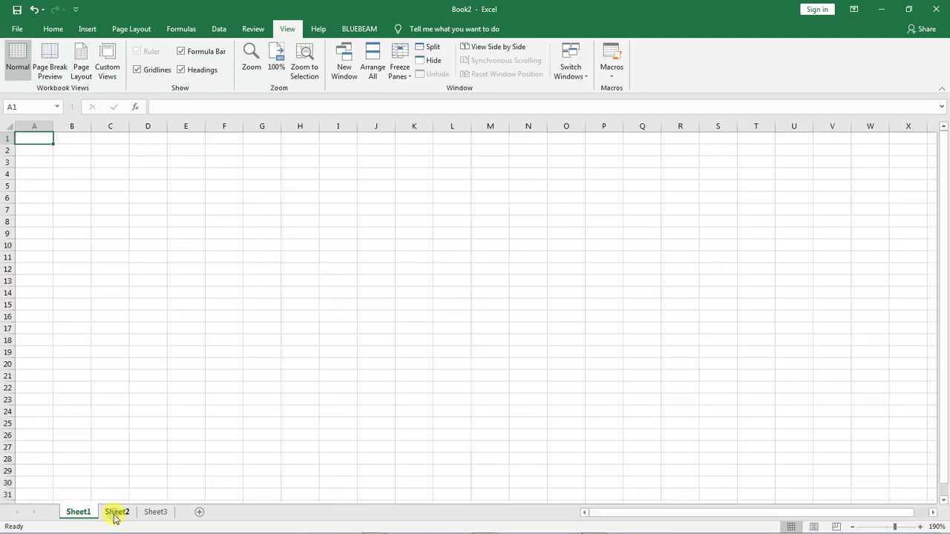
left_click(153, 514)
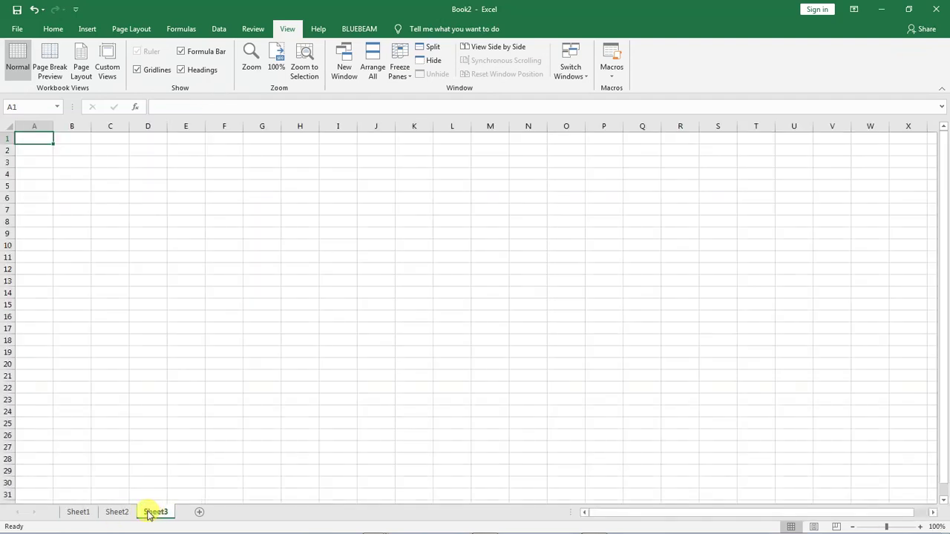
left_click(117, 513)
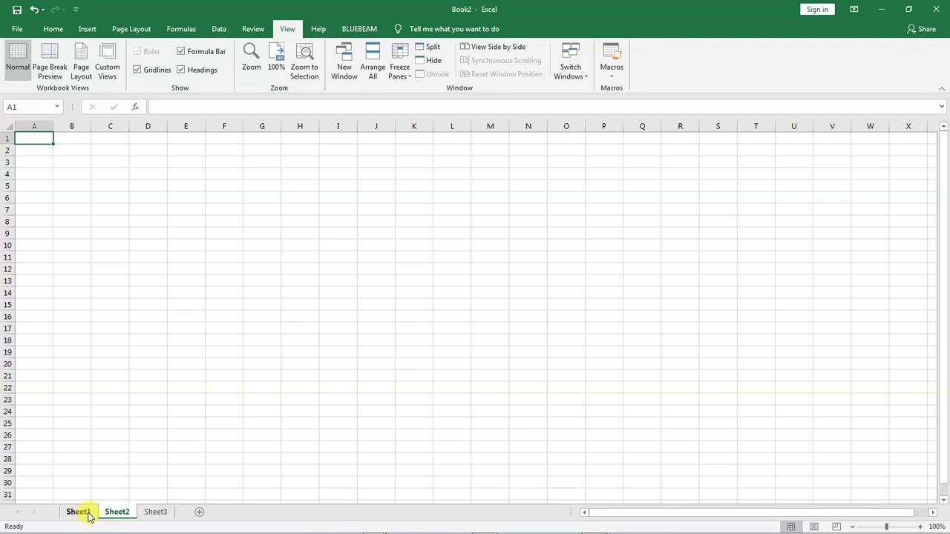
left_click(83, 515)
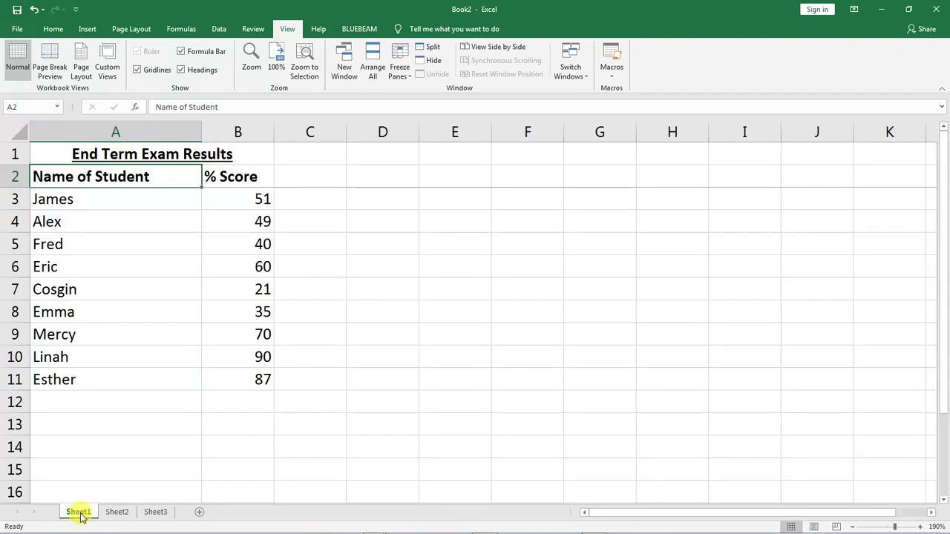
left_click(117, 517)
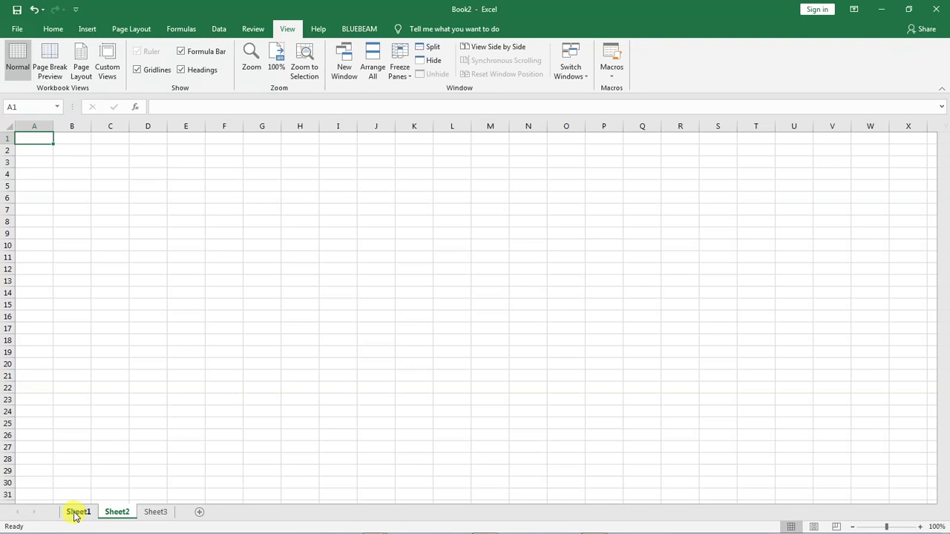
left_click(78, 512)
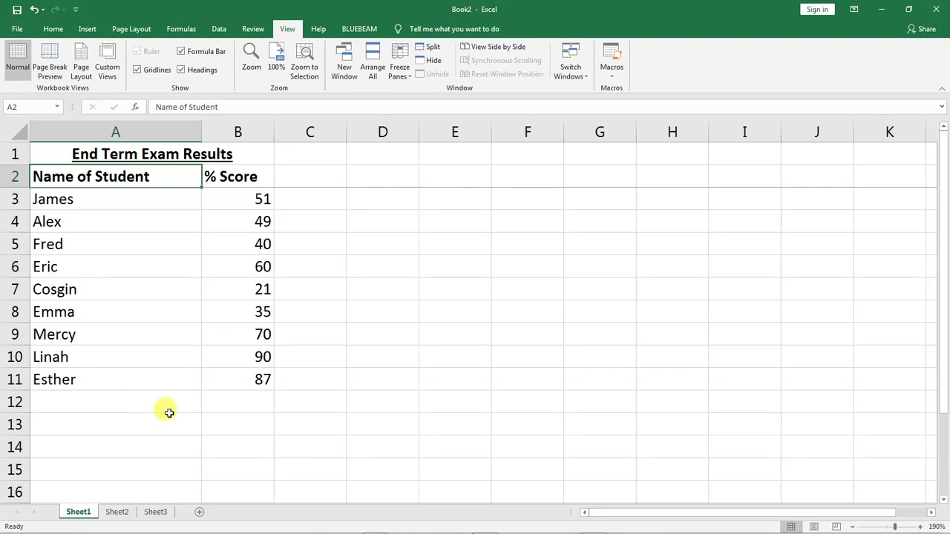
Zoom the sheet to 200% and rename the first worksheet 'Test Scores'
left_click(920, 526)
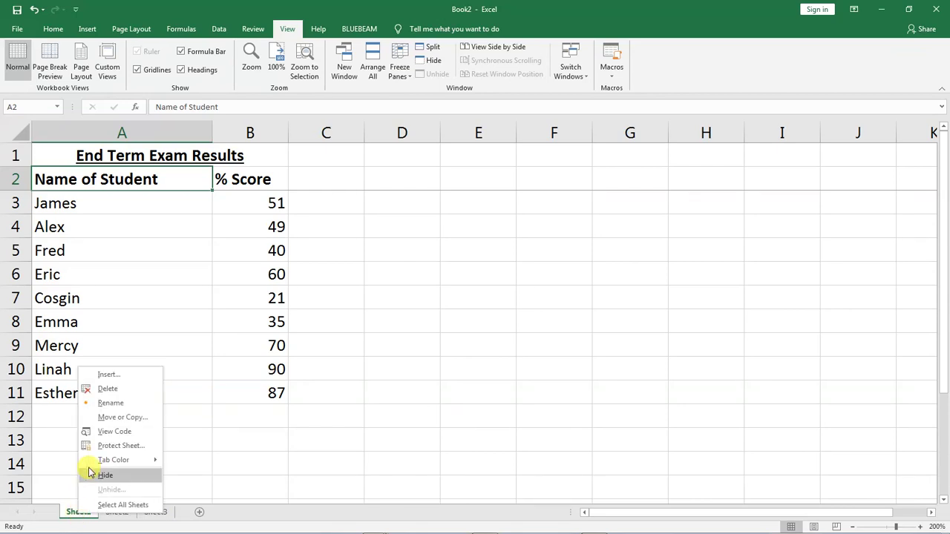
left_click(108, 403)
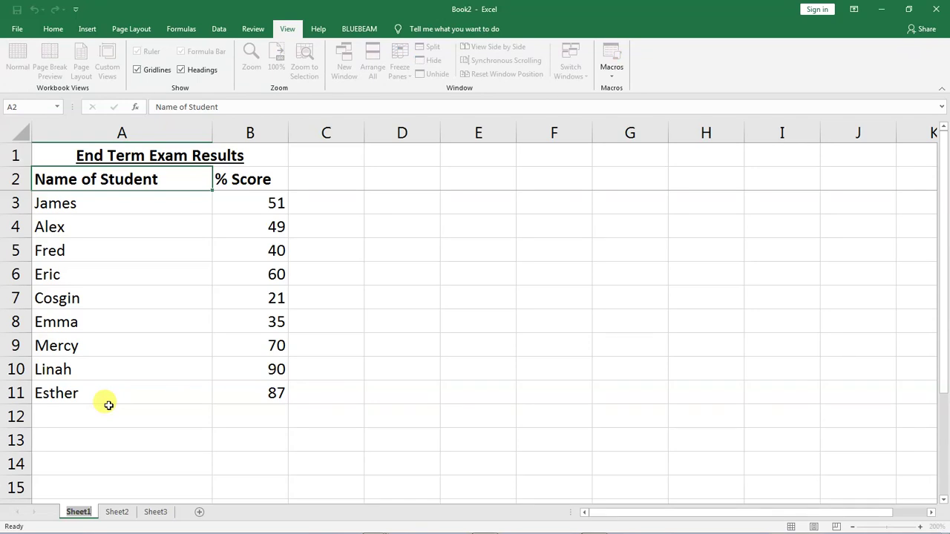
type("Test")
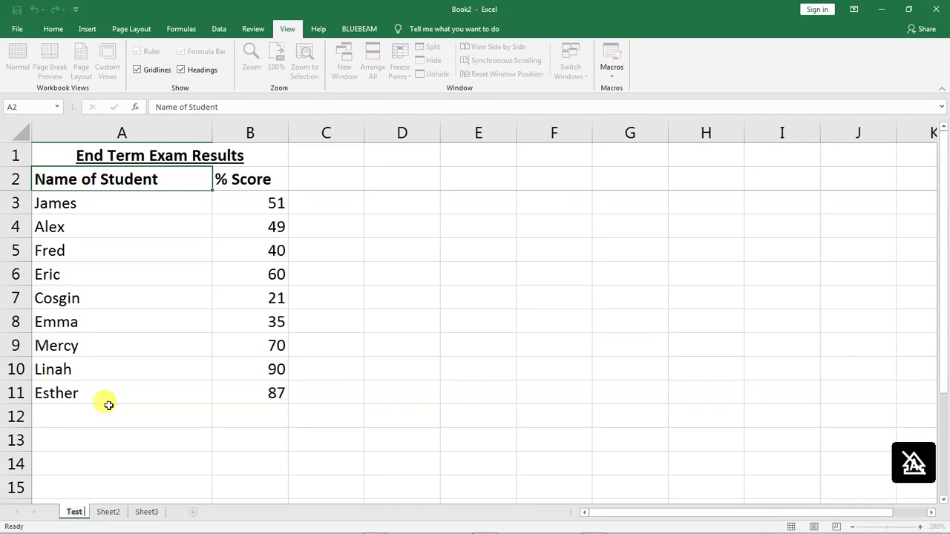
type(" Scores")
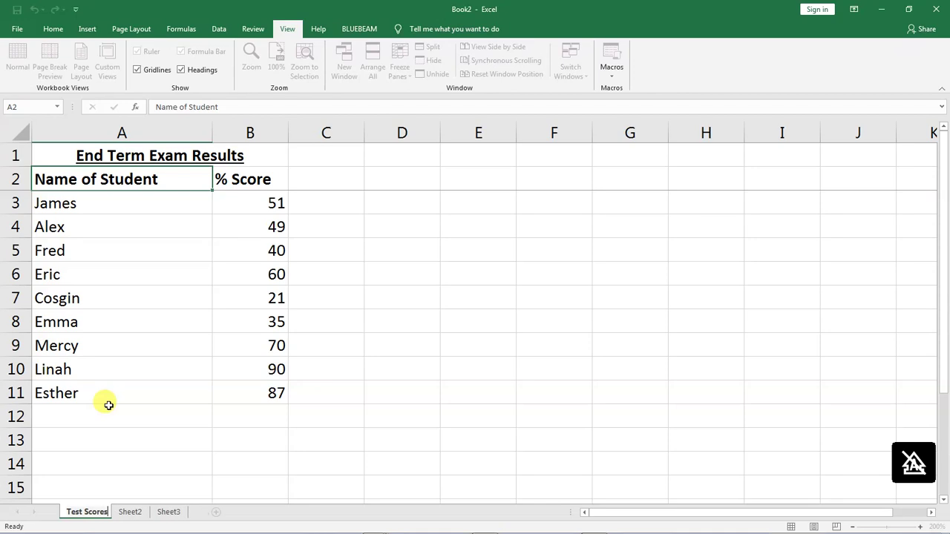
left_click(402, 321)
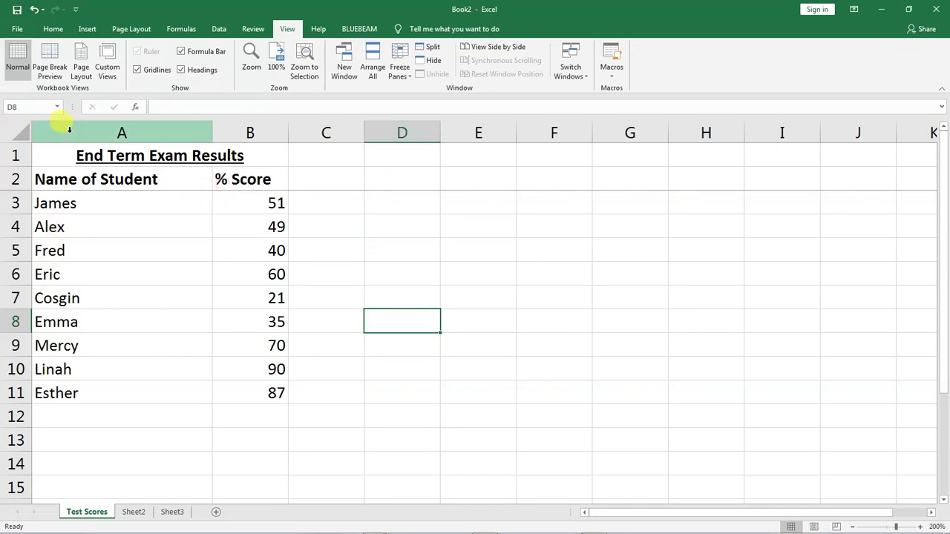
On the Home tab, insert an extra 'm' into the first student's name in A3
left_click(51, 29)
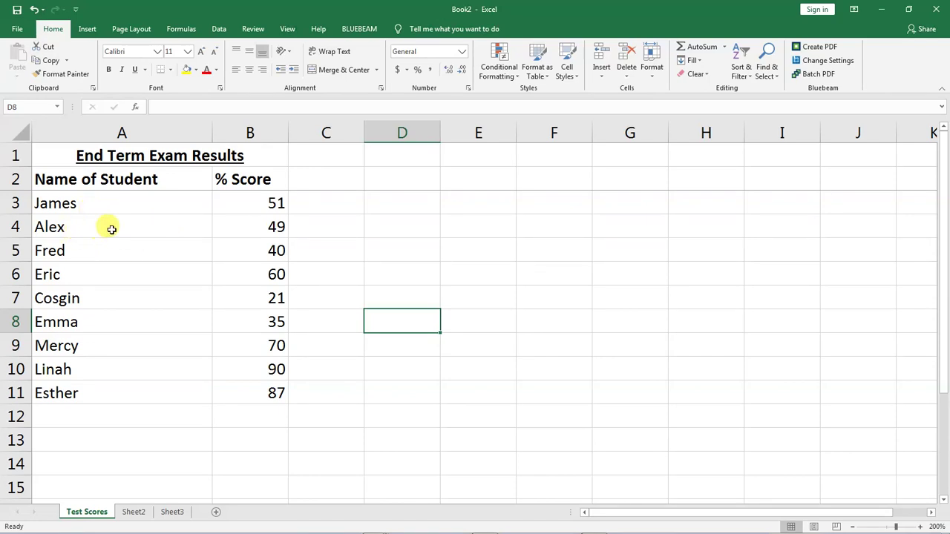
double_click(62, 204)
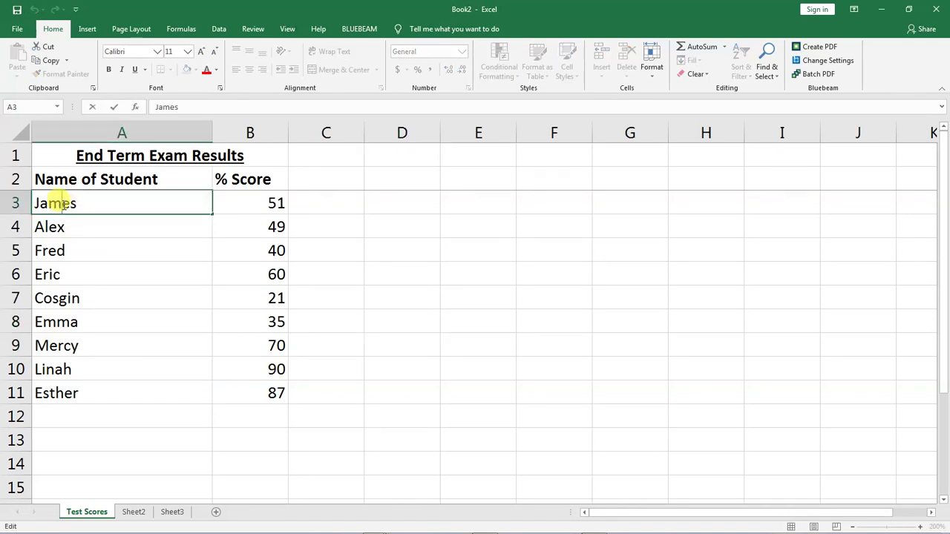
type("m")
key("Return")
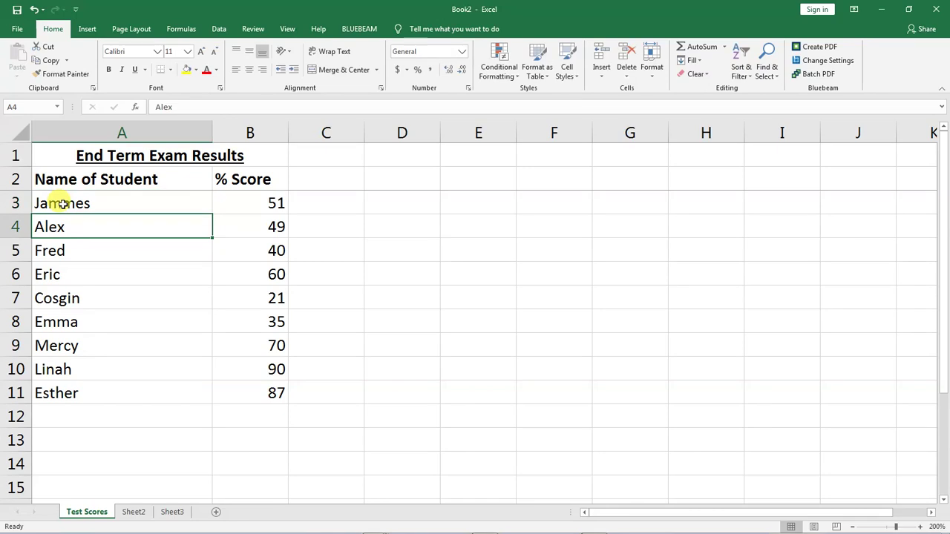
Type 'test' over cell A3, then cancel that entry with Escape
left_click(64, 203)
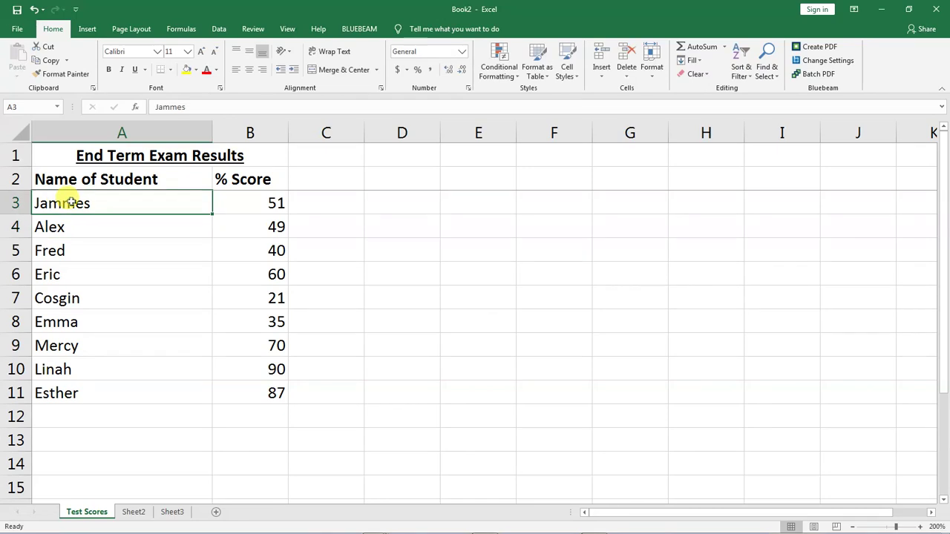
left_click(91, 248)
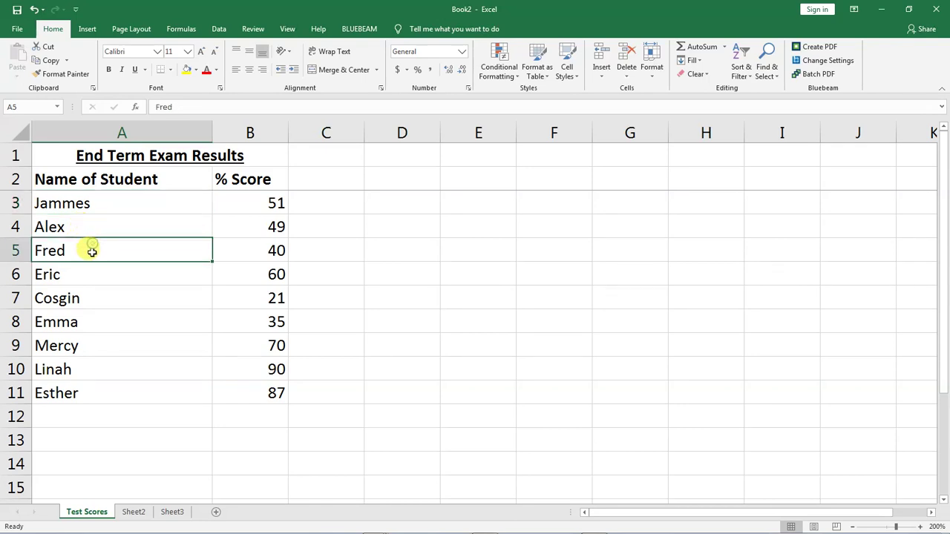
left_click(73, 203)
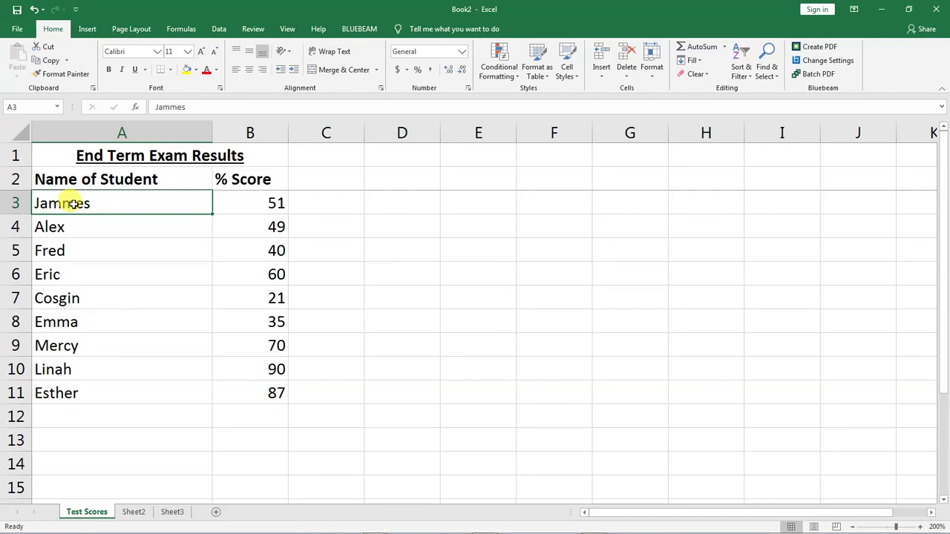
type("test")
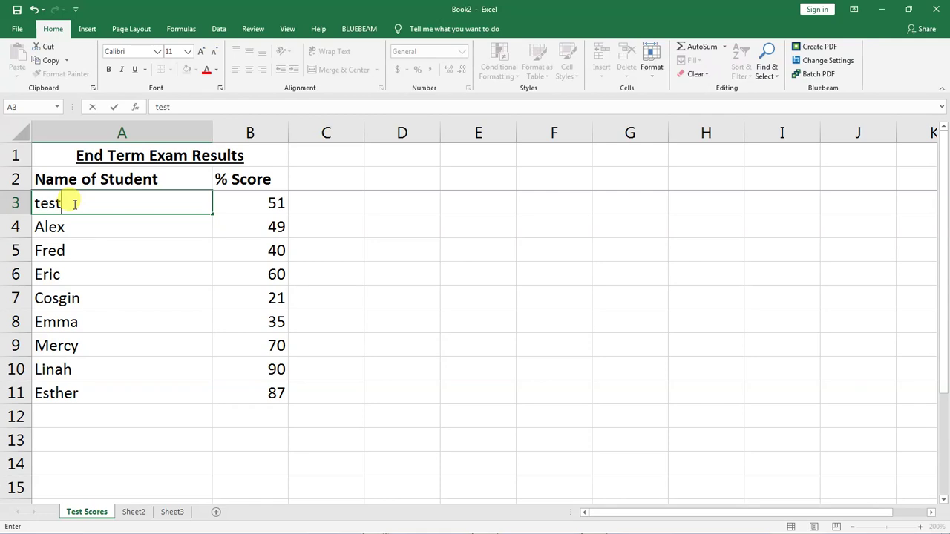
key("Escape")
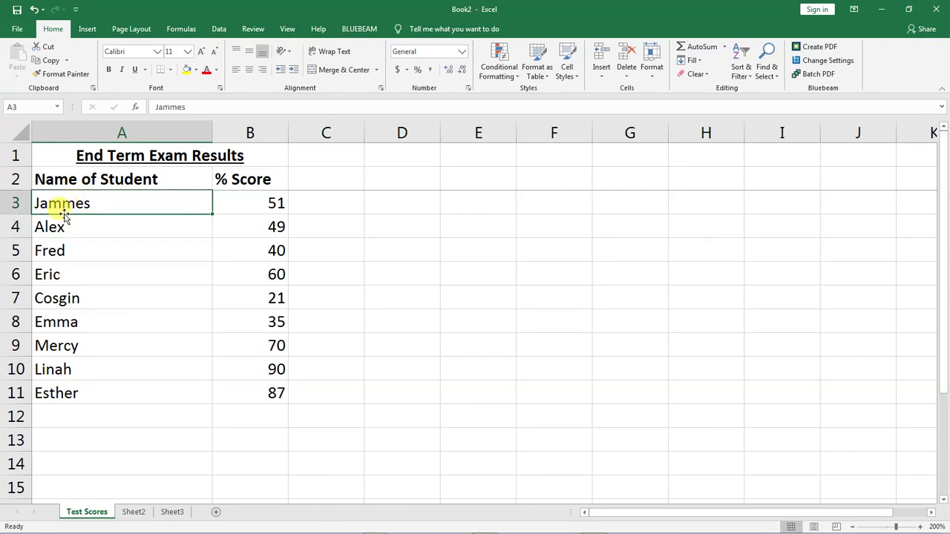
Delete the extra 'm' from the name in A3 to correct its spelling, ending on A4
double_click(64, 203)
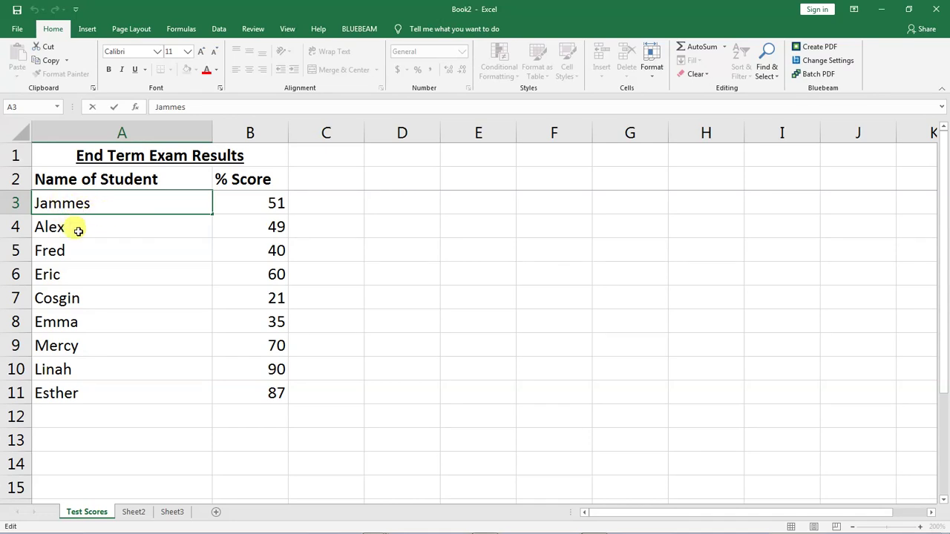
key("Right")
key("Left")
key("Left")
key("Delete")
left_click(80, 230)
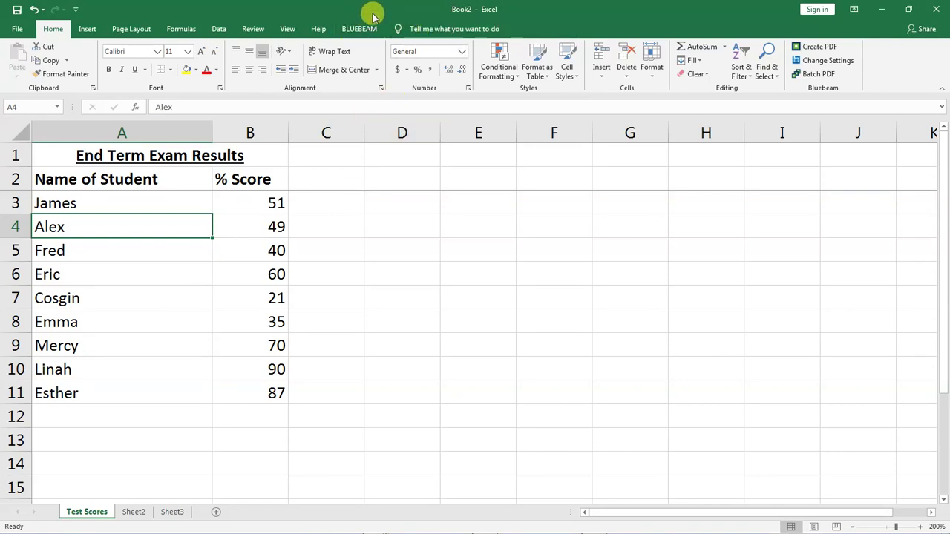
Make the second student's name in A4 bold via a Tell Me search for 'bold'
left_click(428, 29)
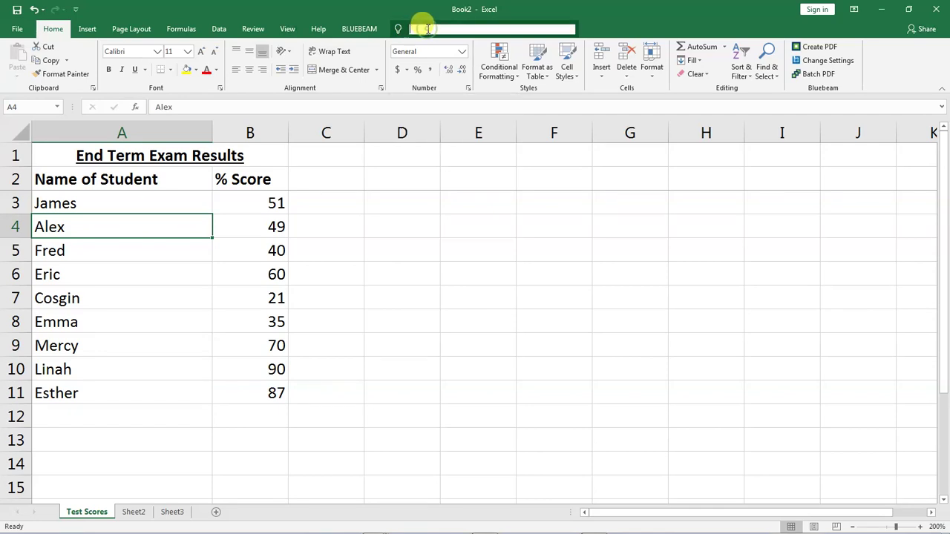
left_click(428, 30)
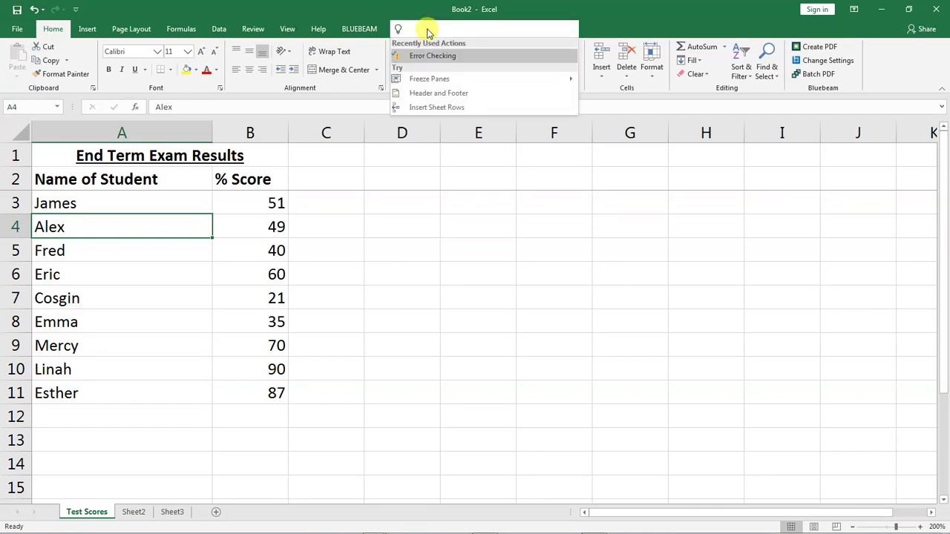
type("bold")
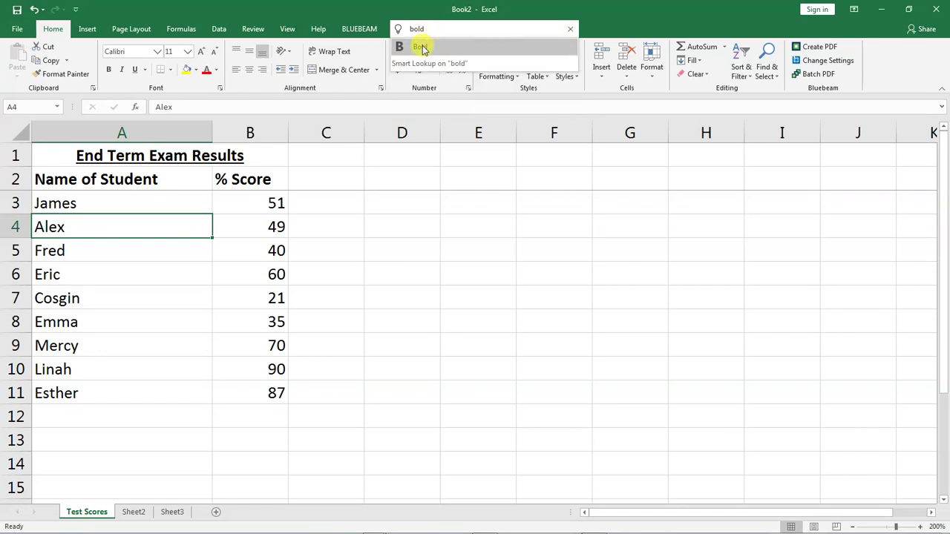
left_click(421, 46)
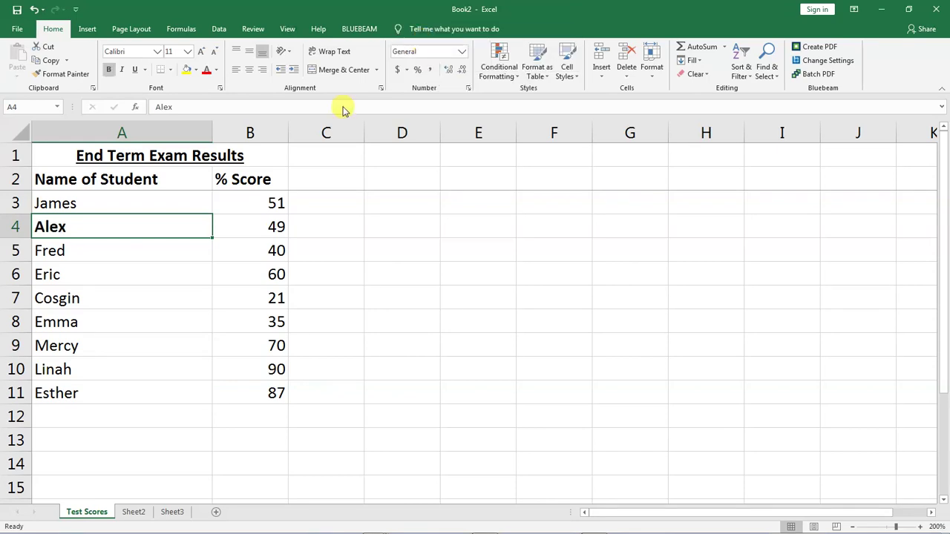
left_click(47, 241)
left_click(56, 228)
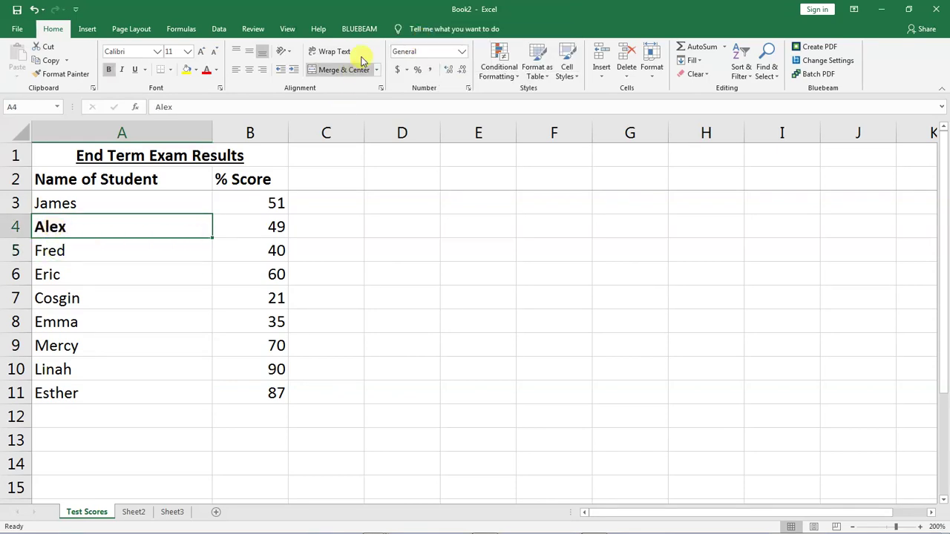